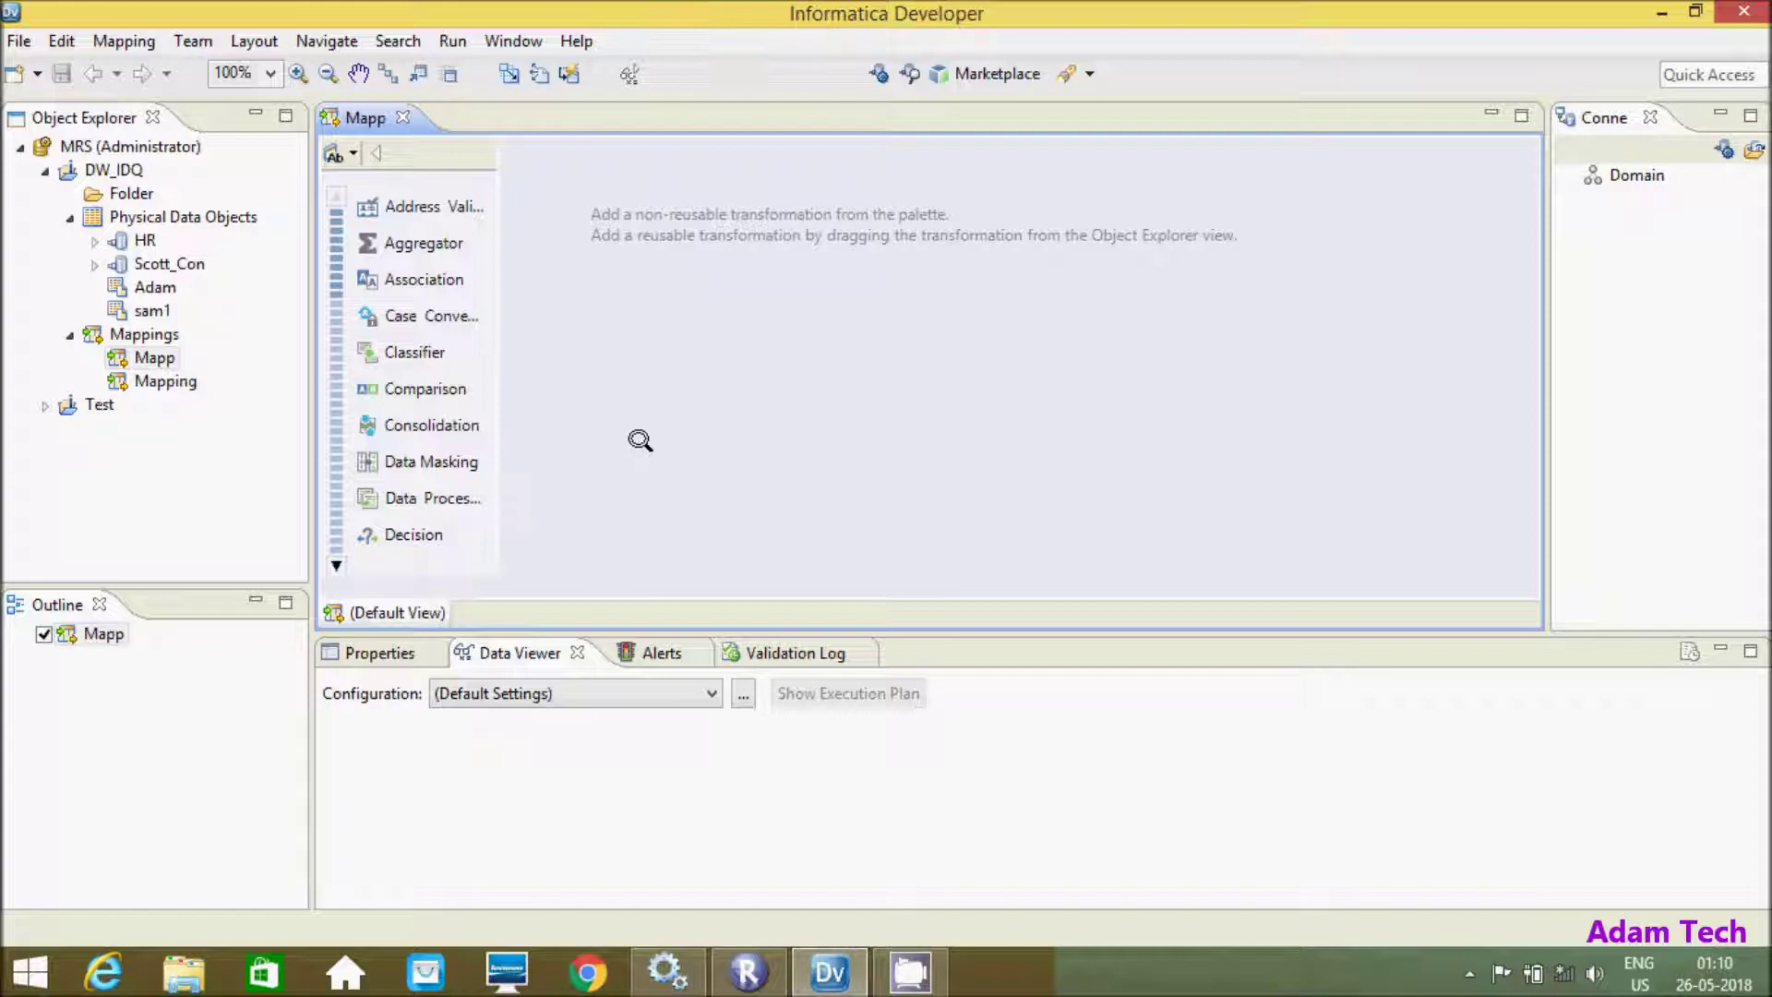
Minimize Informatica Developer to reveal the desktop and its shortcut files.
click(1661, 13)
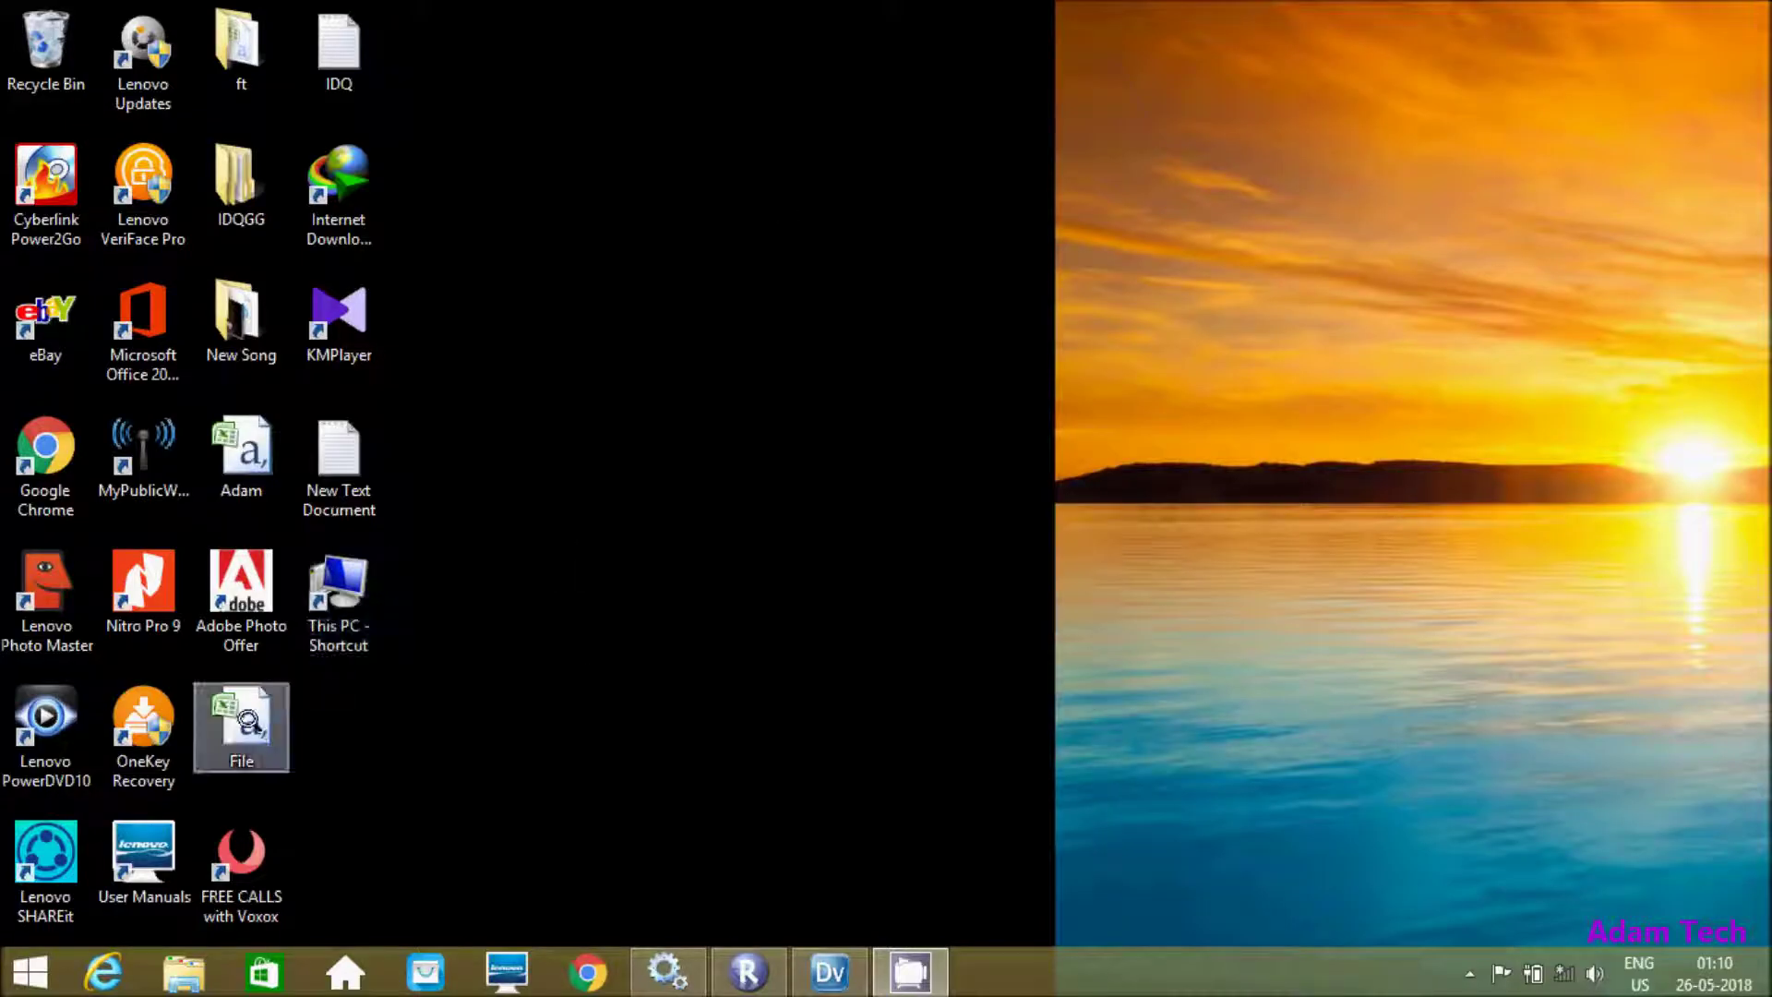
right_click(255, 726)
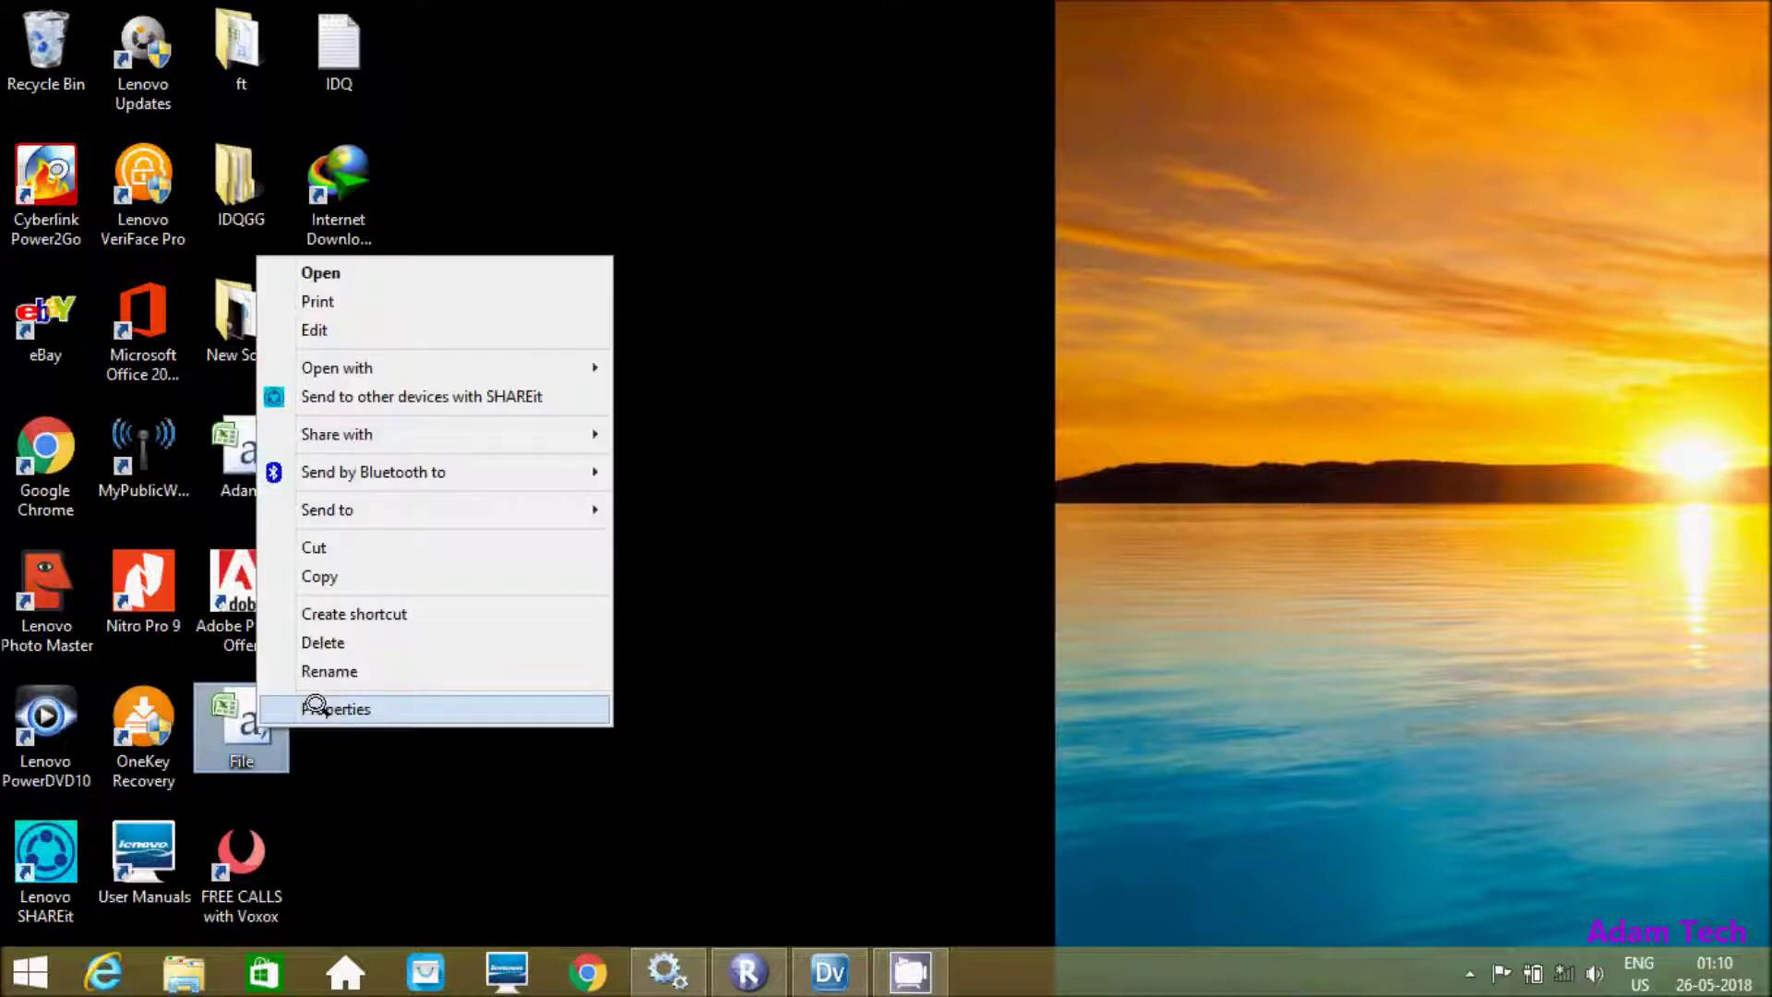
click(318, 707)
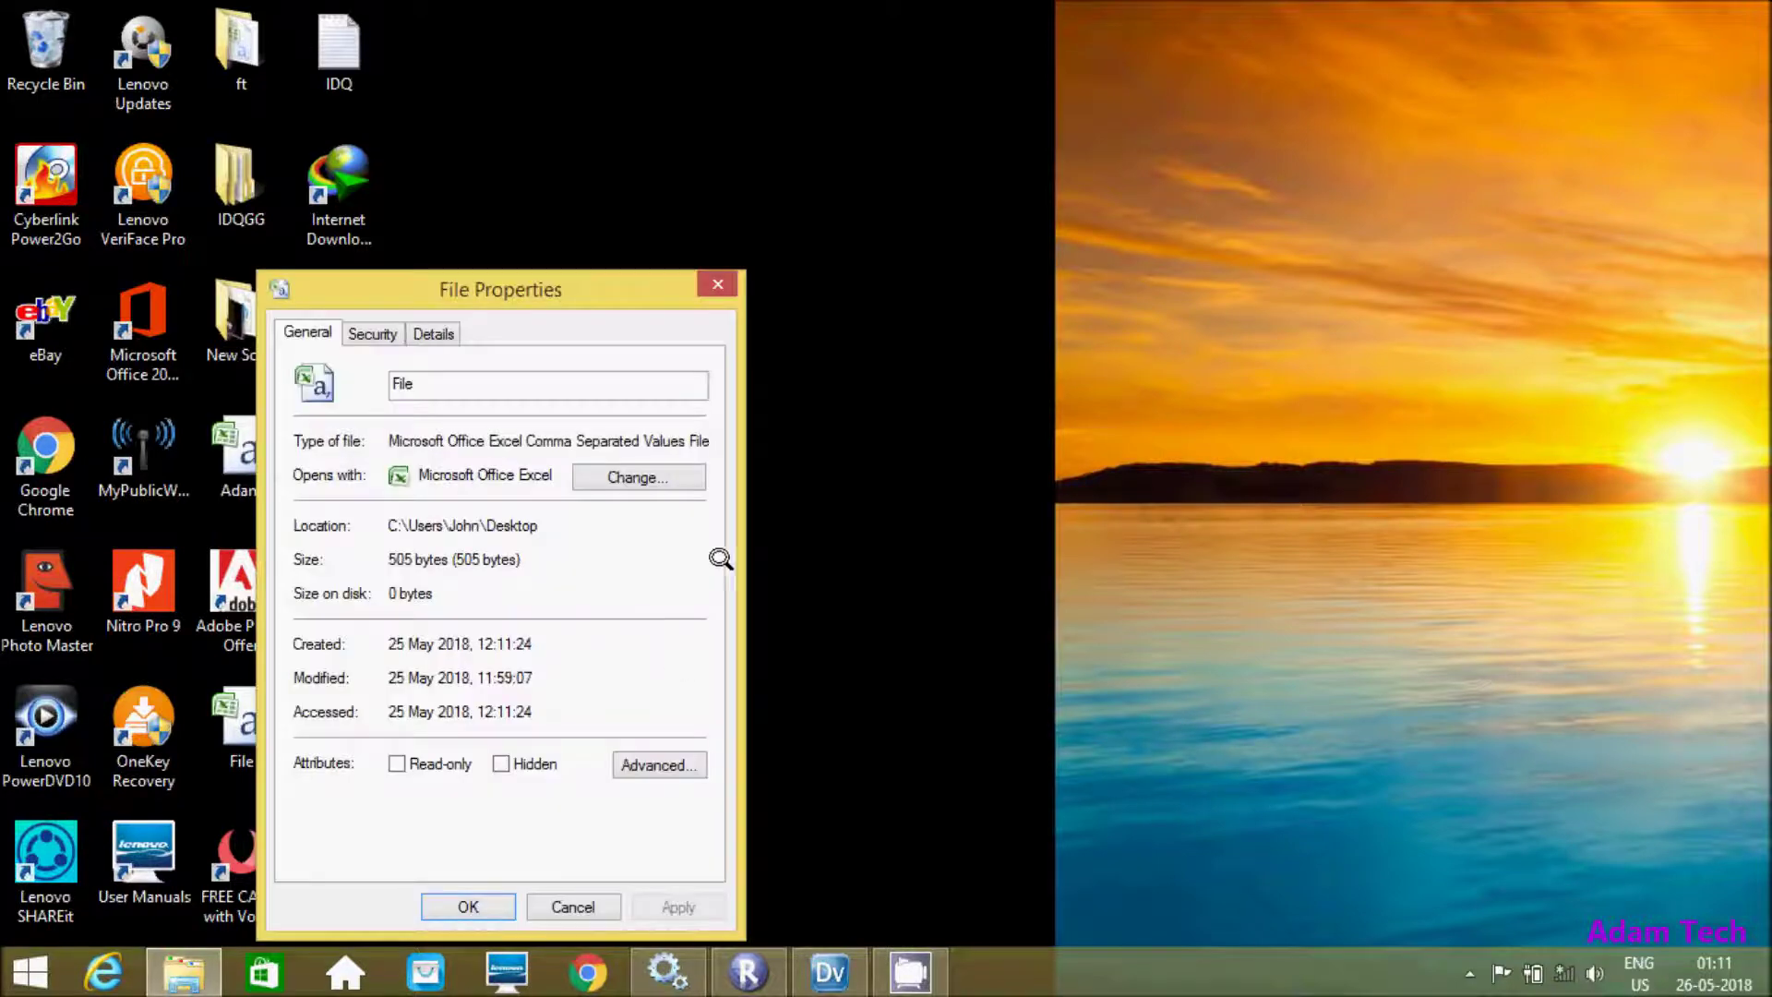
click(429, 333)
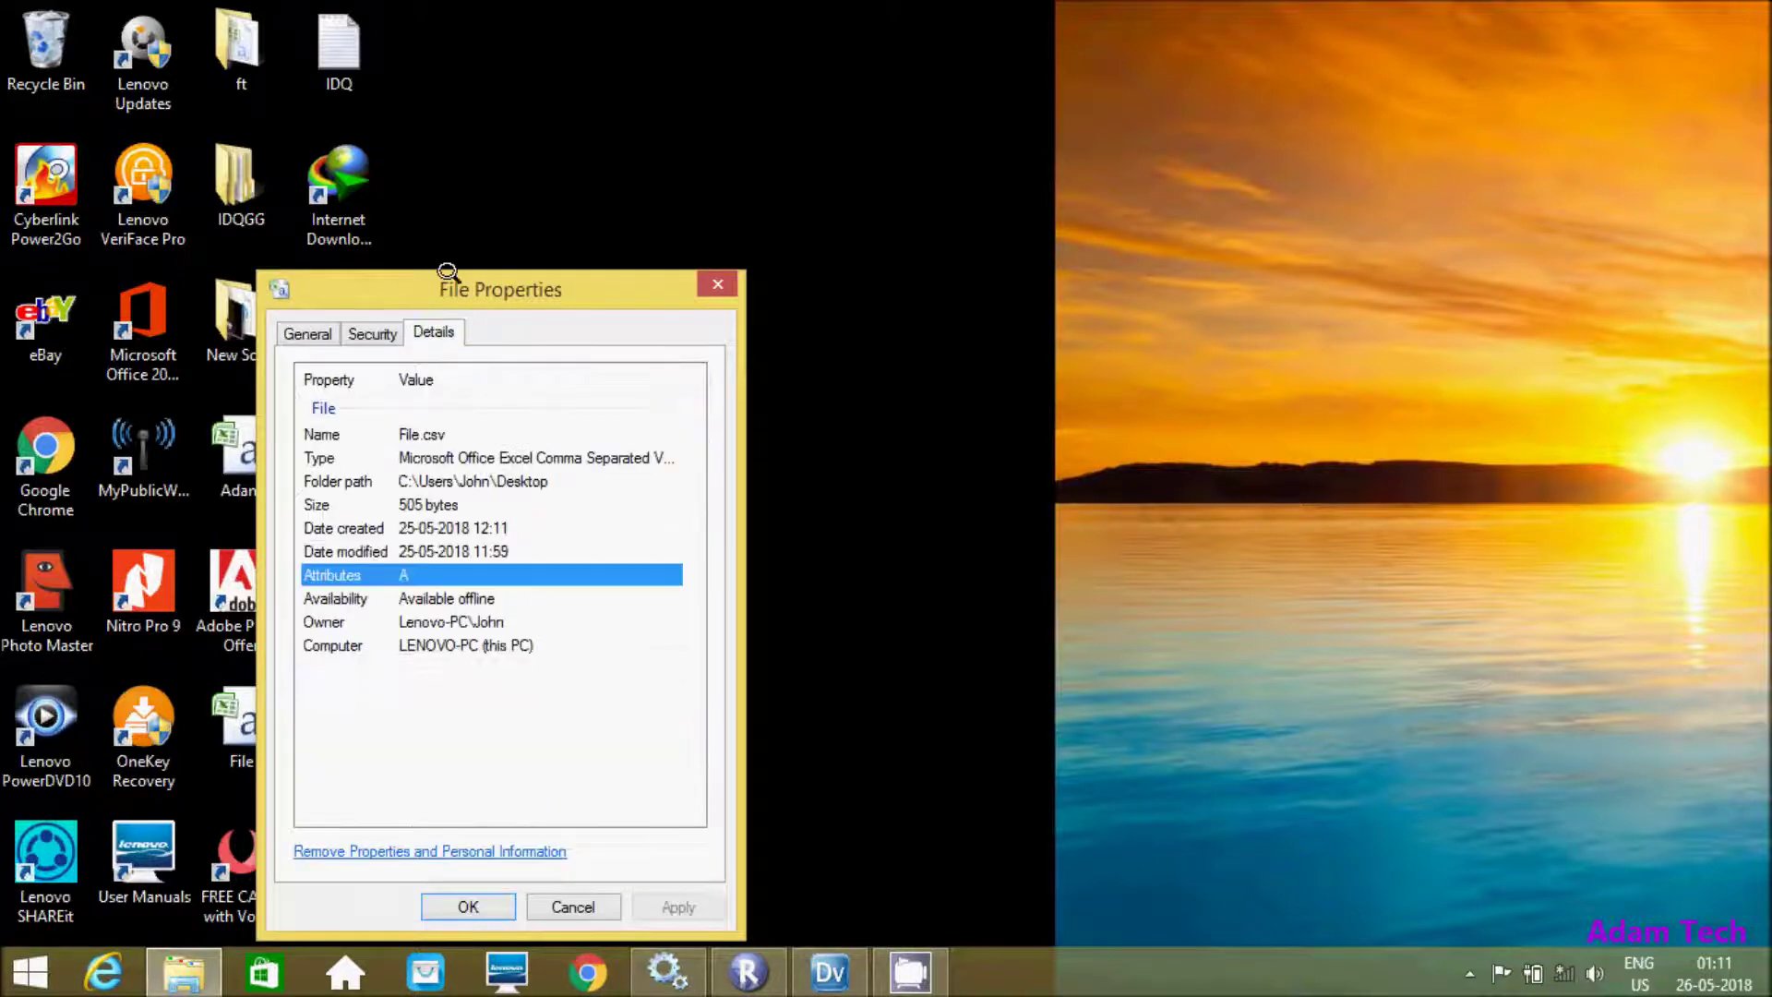
drag(444, 276, 690, 219)
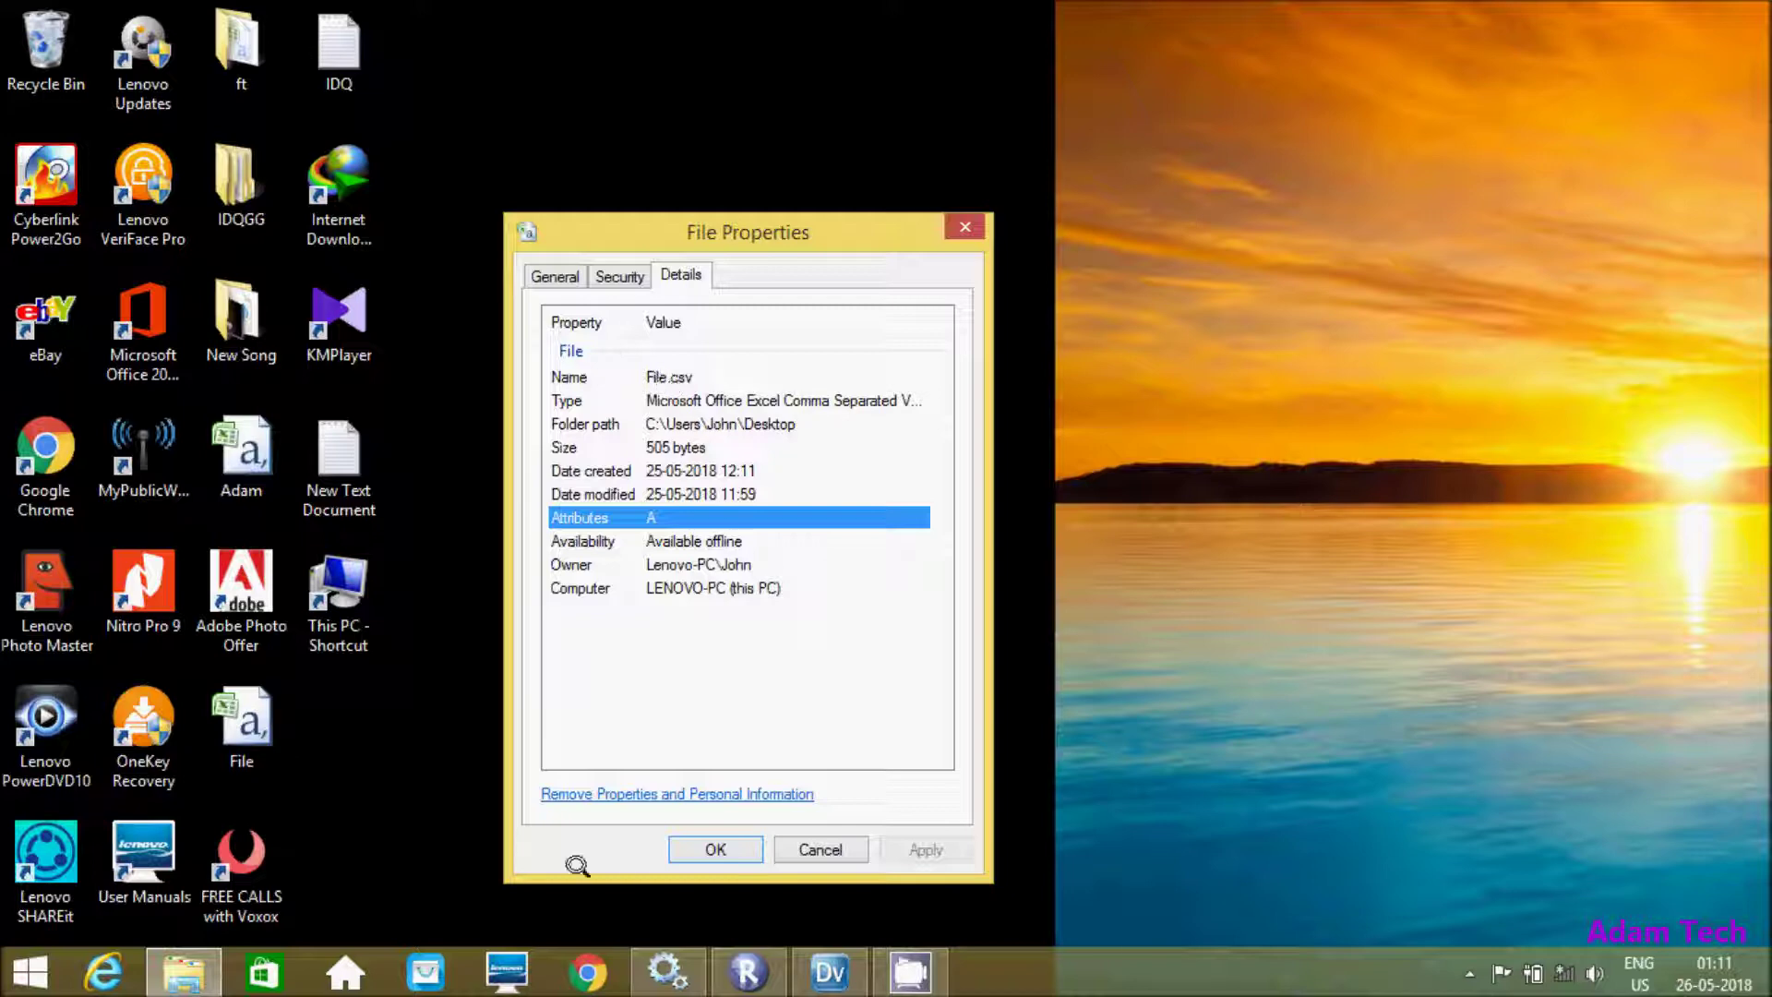
click(698, 850)
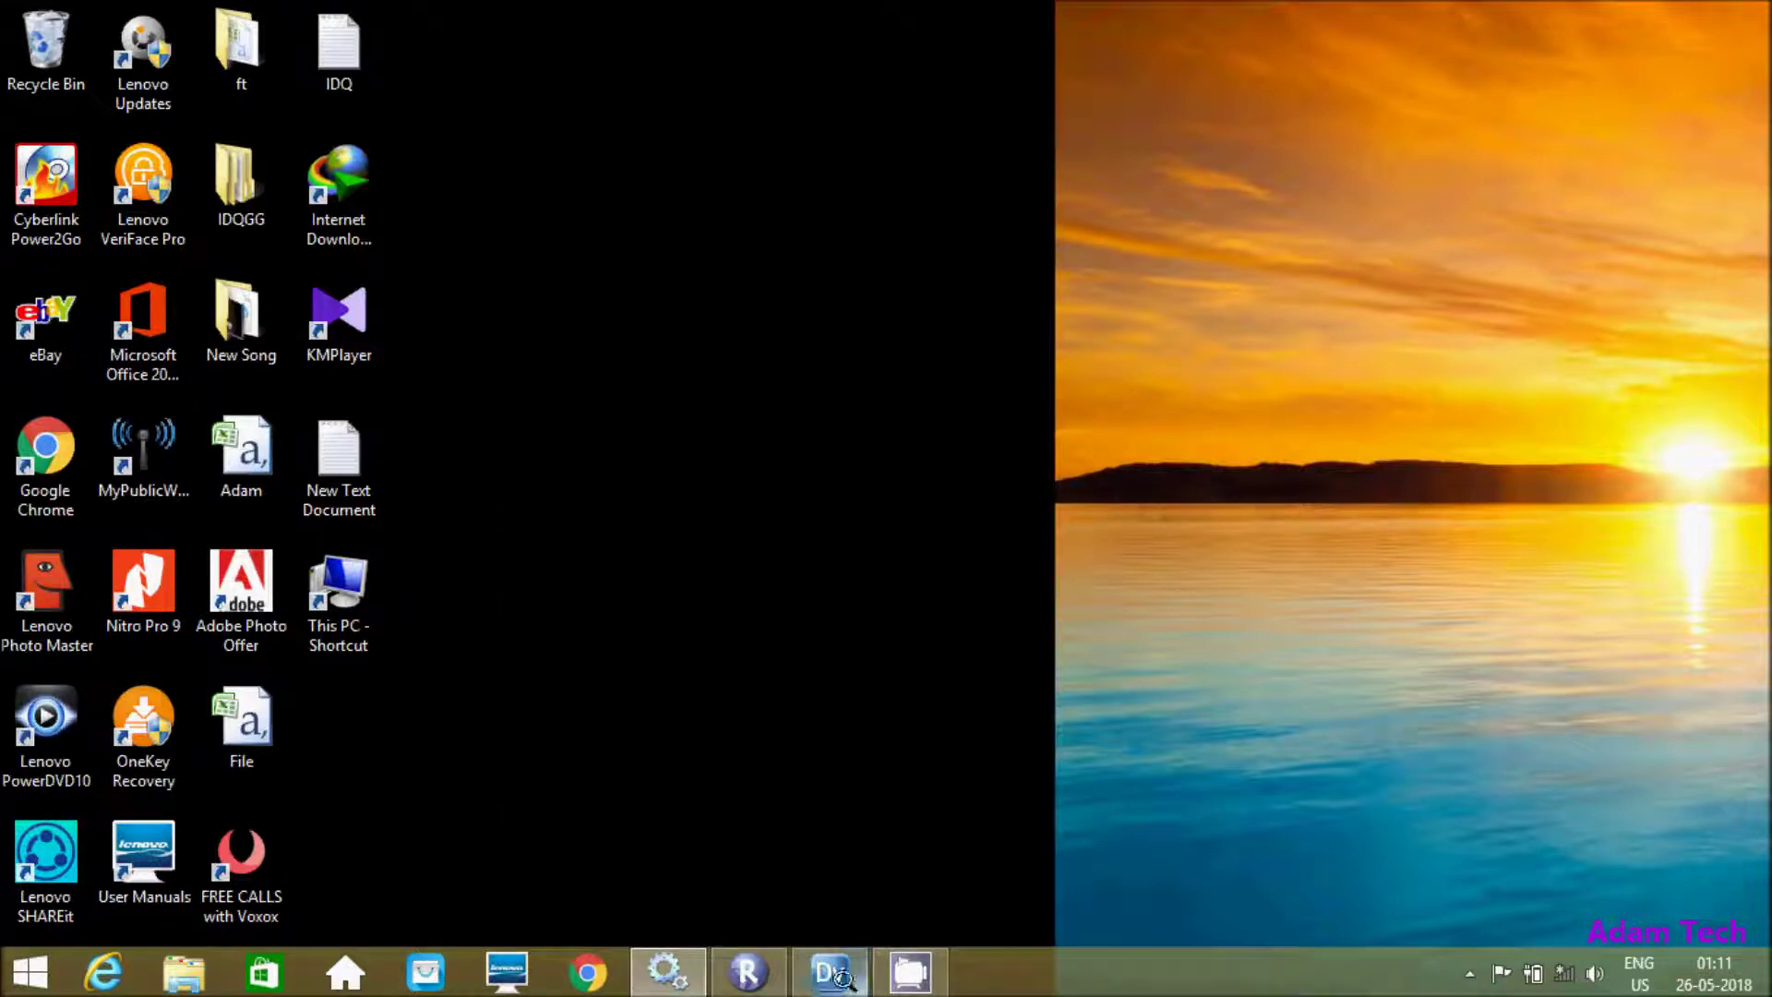
click(829, 973)
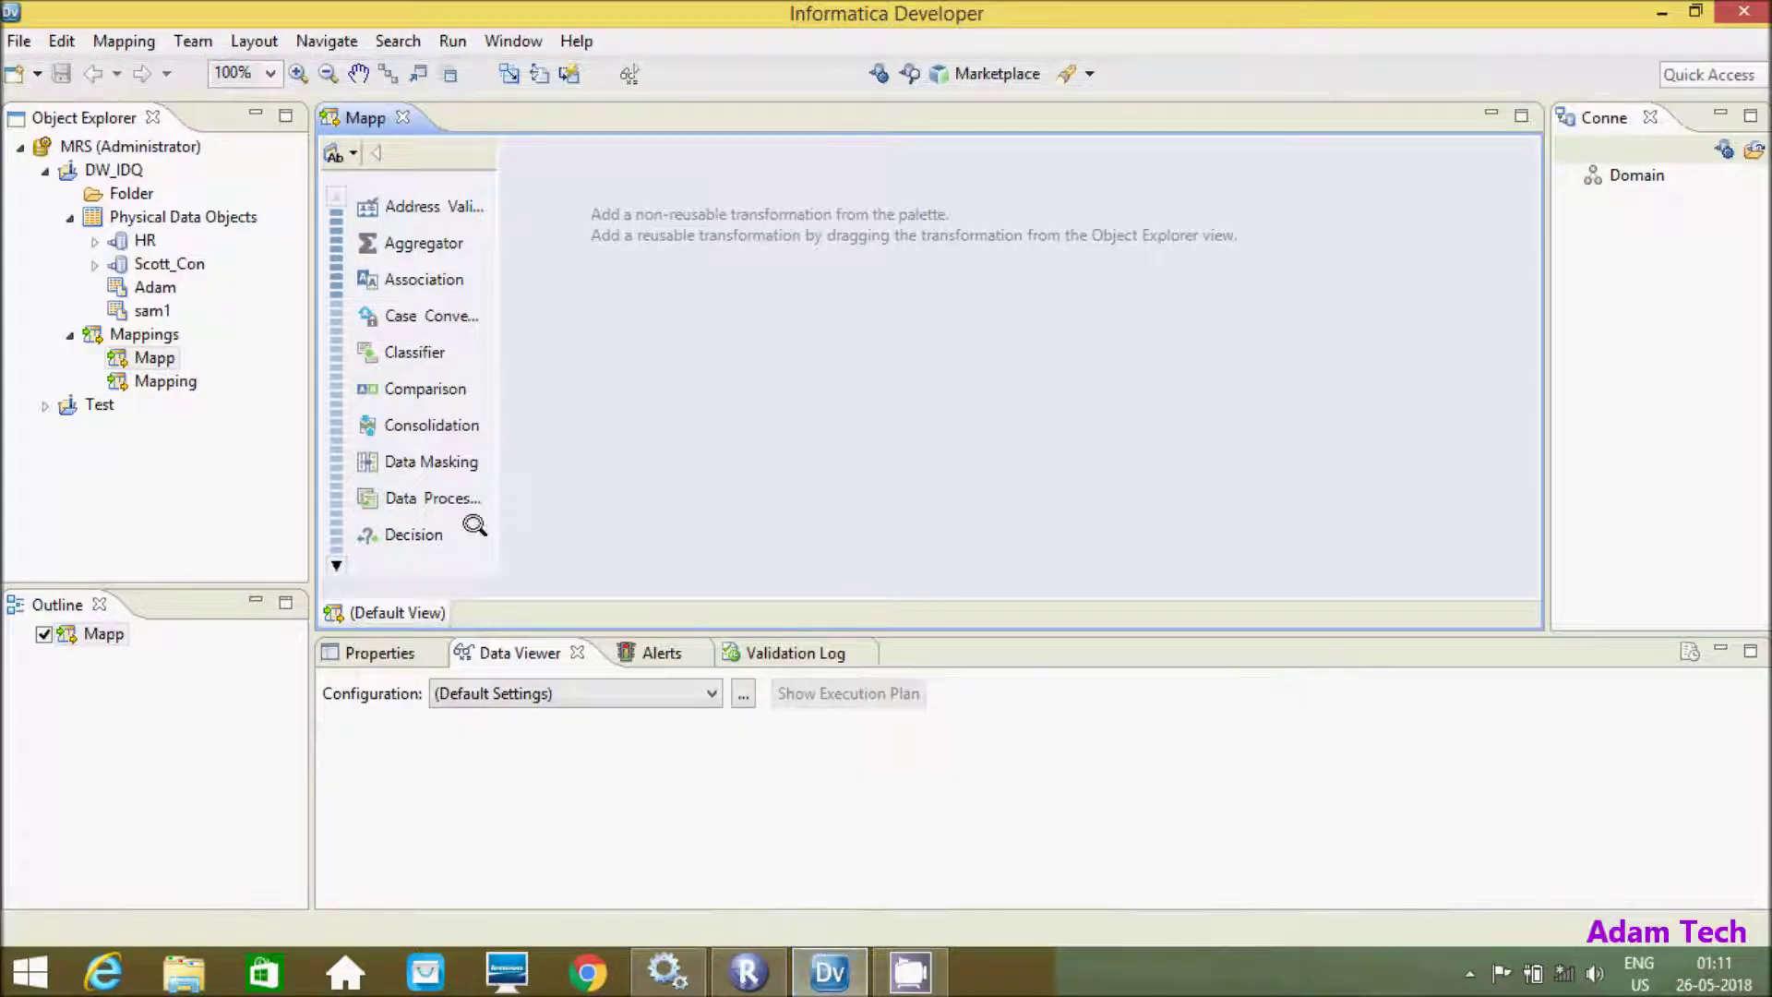
Start a new Flat File Data Object in the DW_IDQ project via New > Data Object.
click(91, 168)
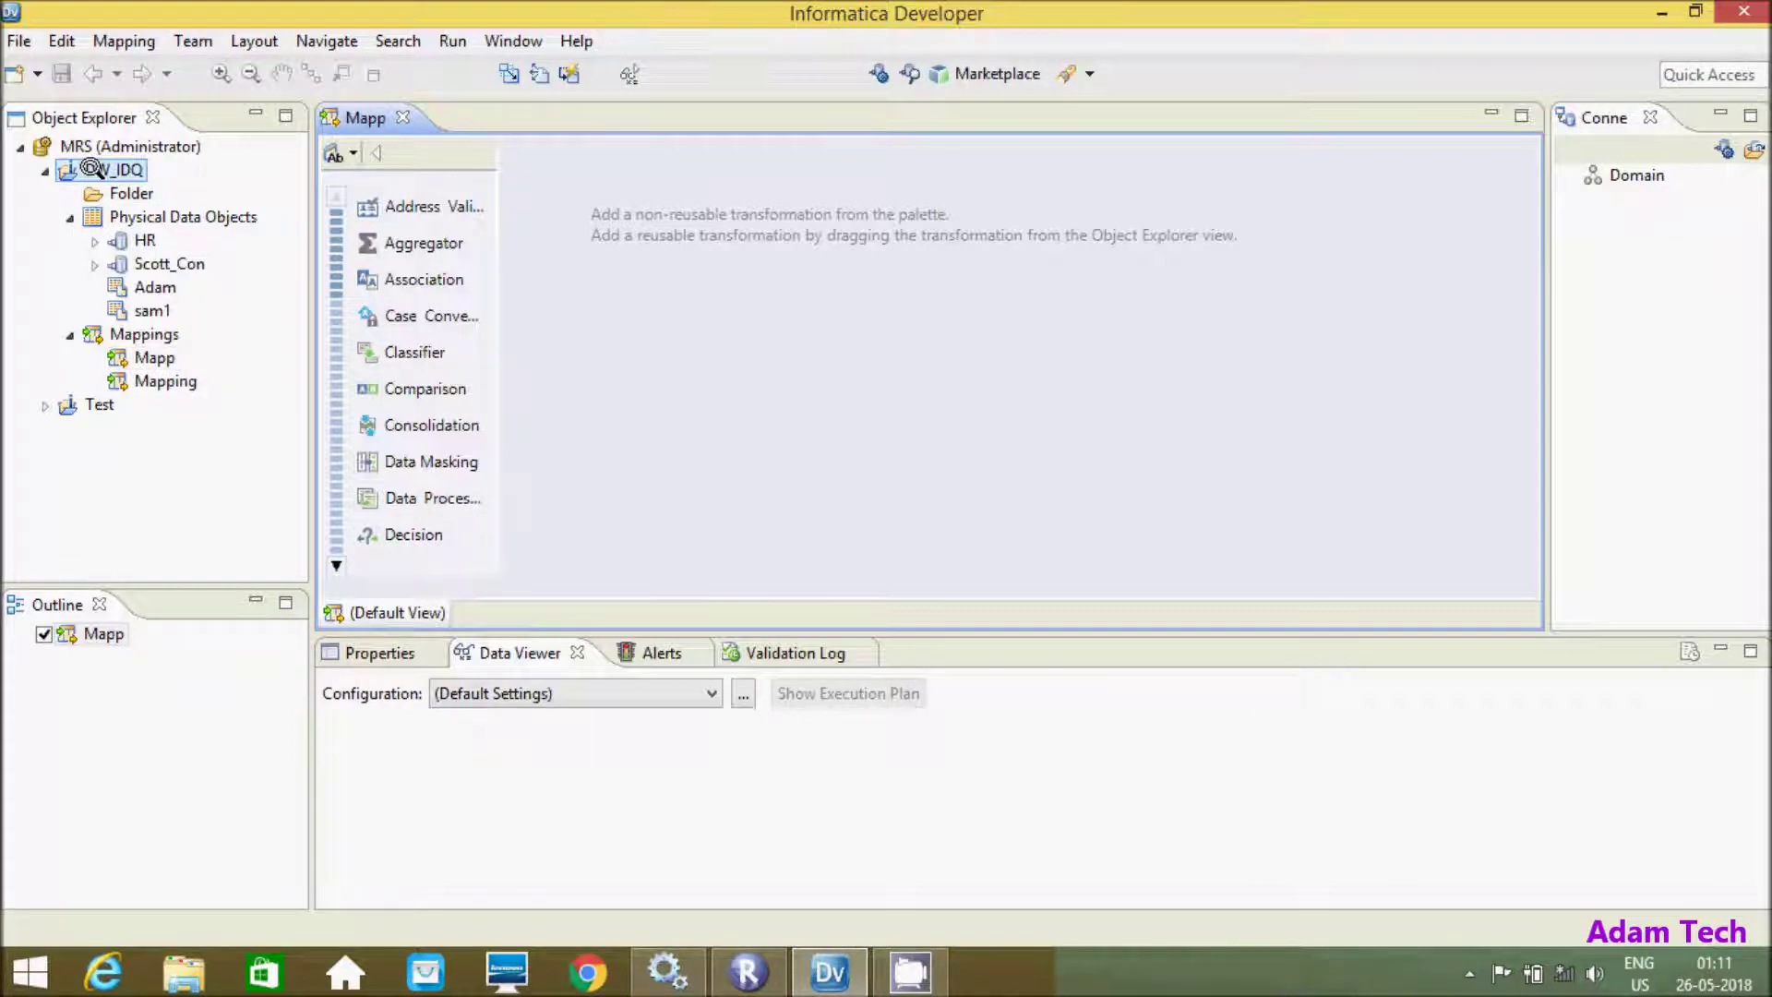
right_click(91, 169)
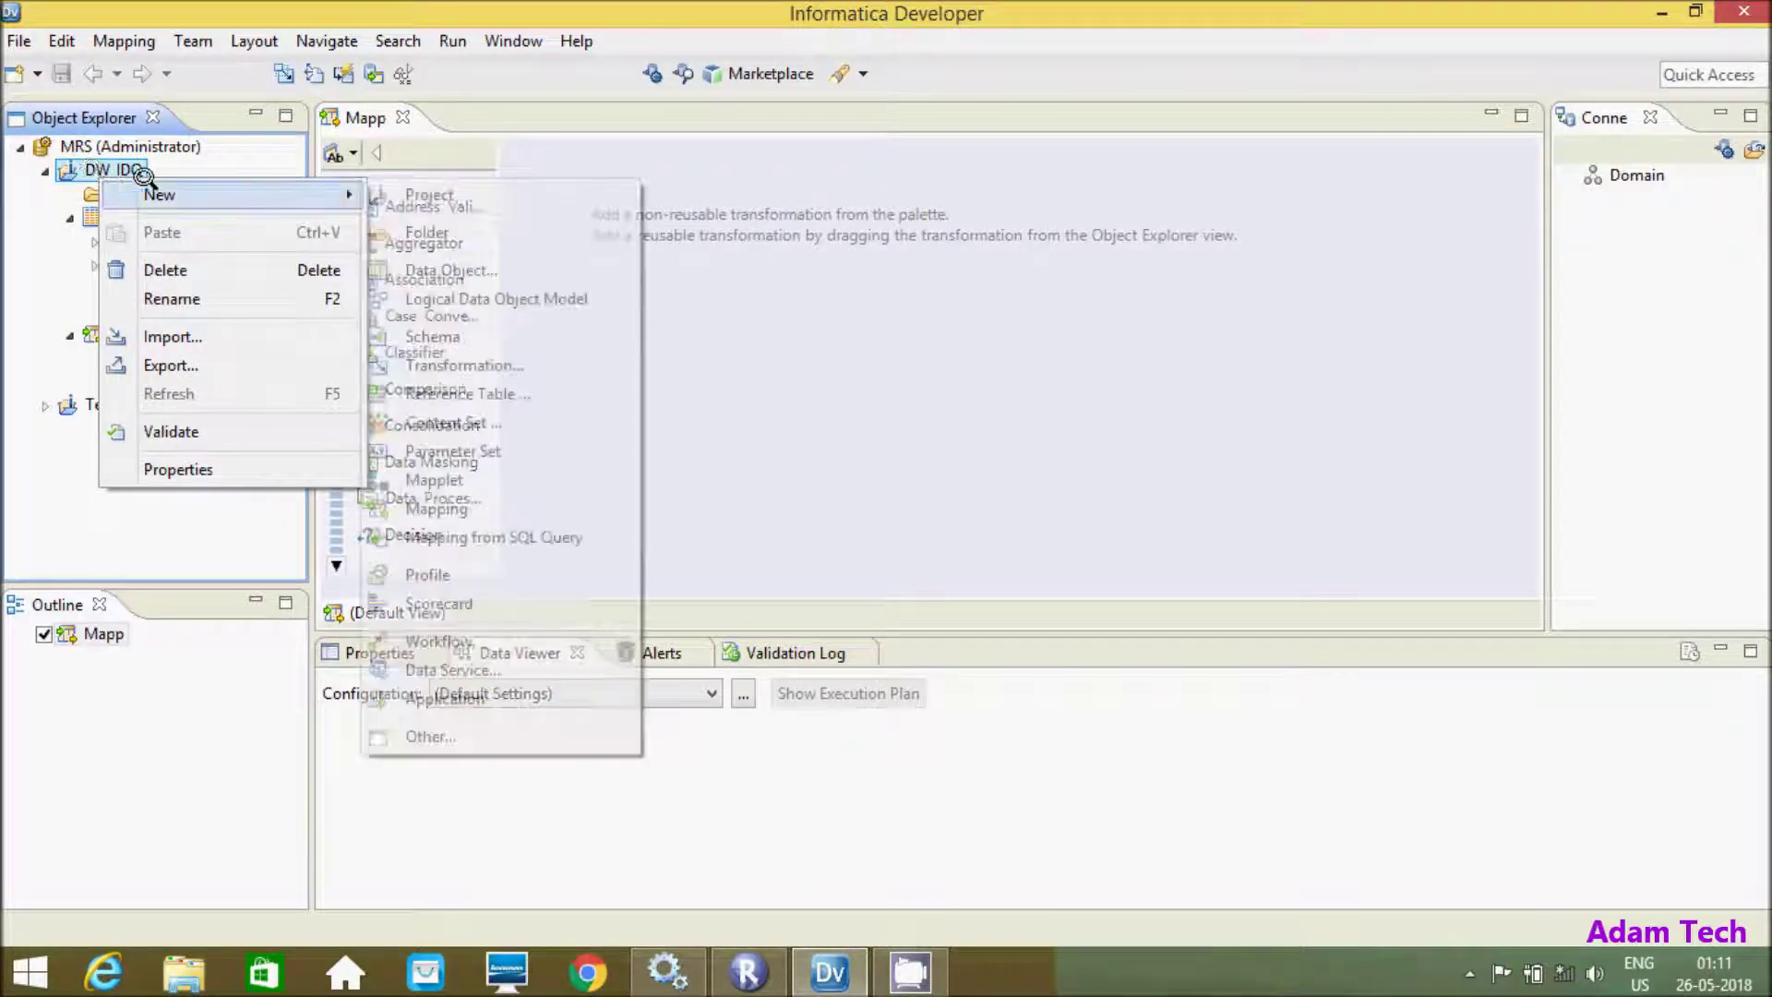
mouse_move(209, 195)
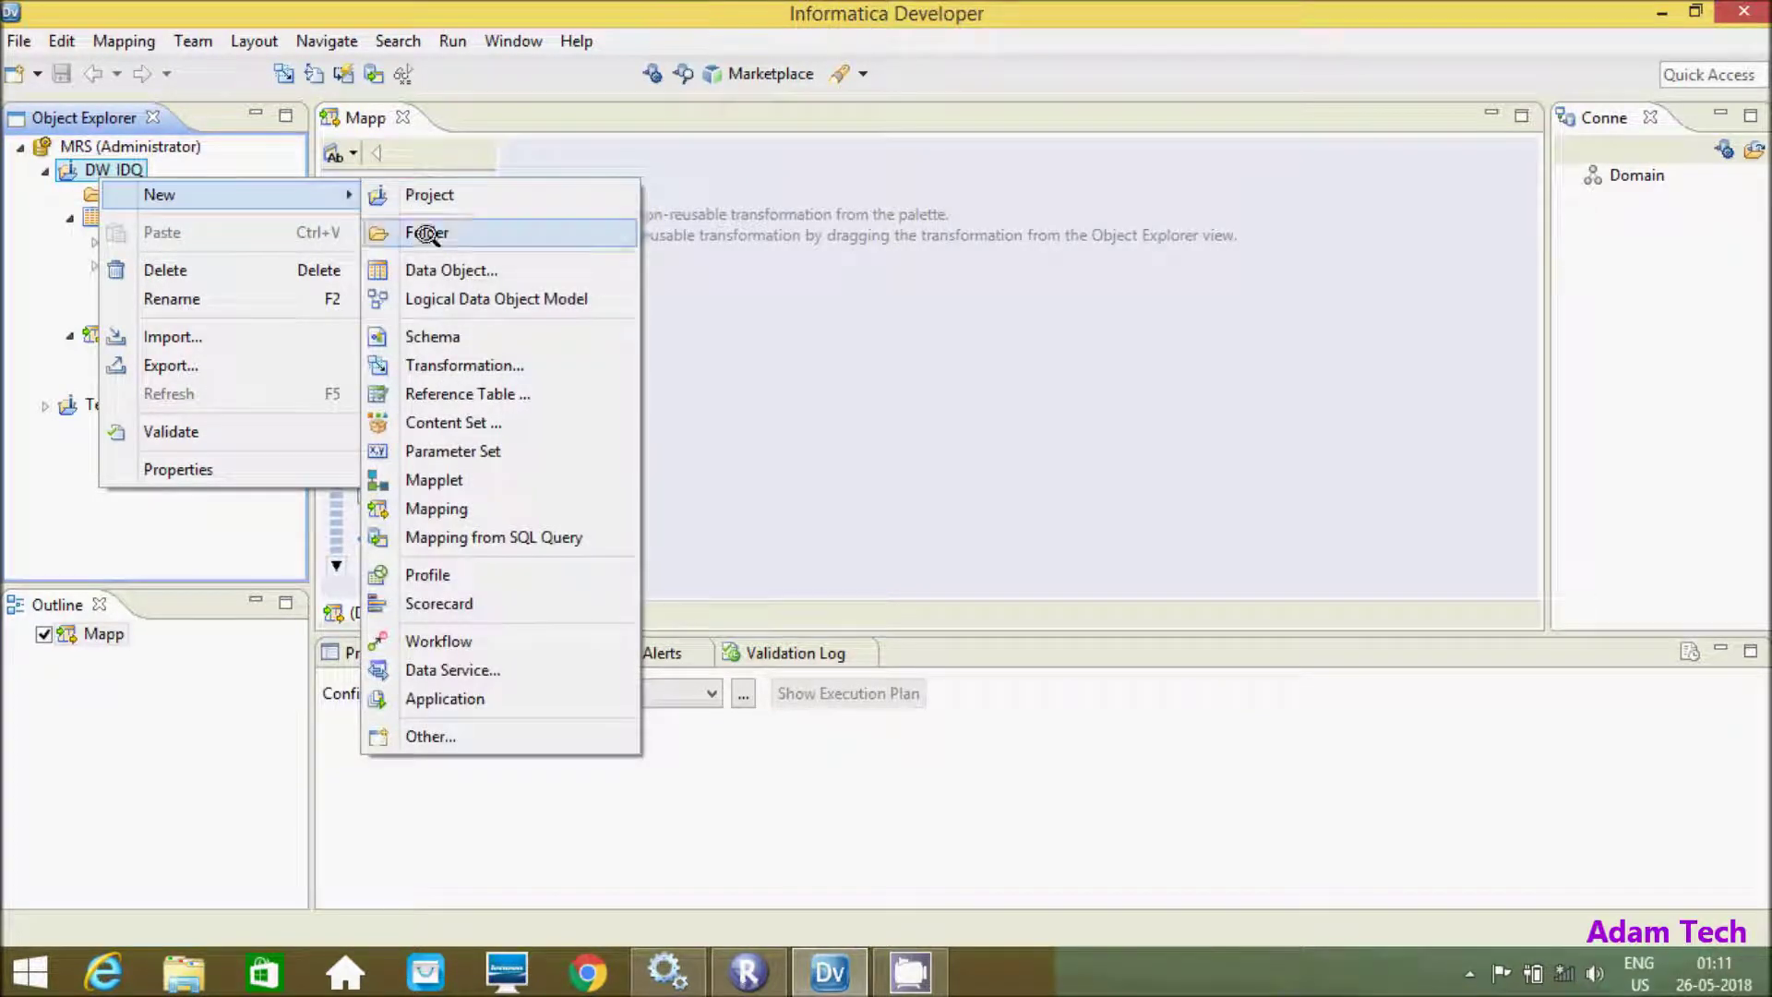
click(426, 266)
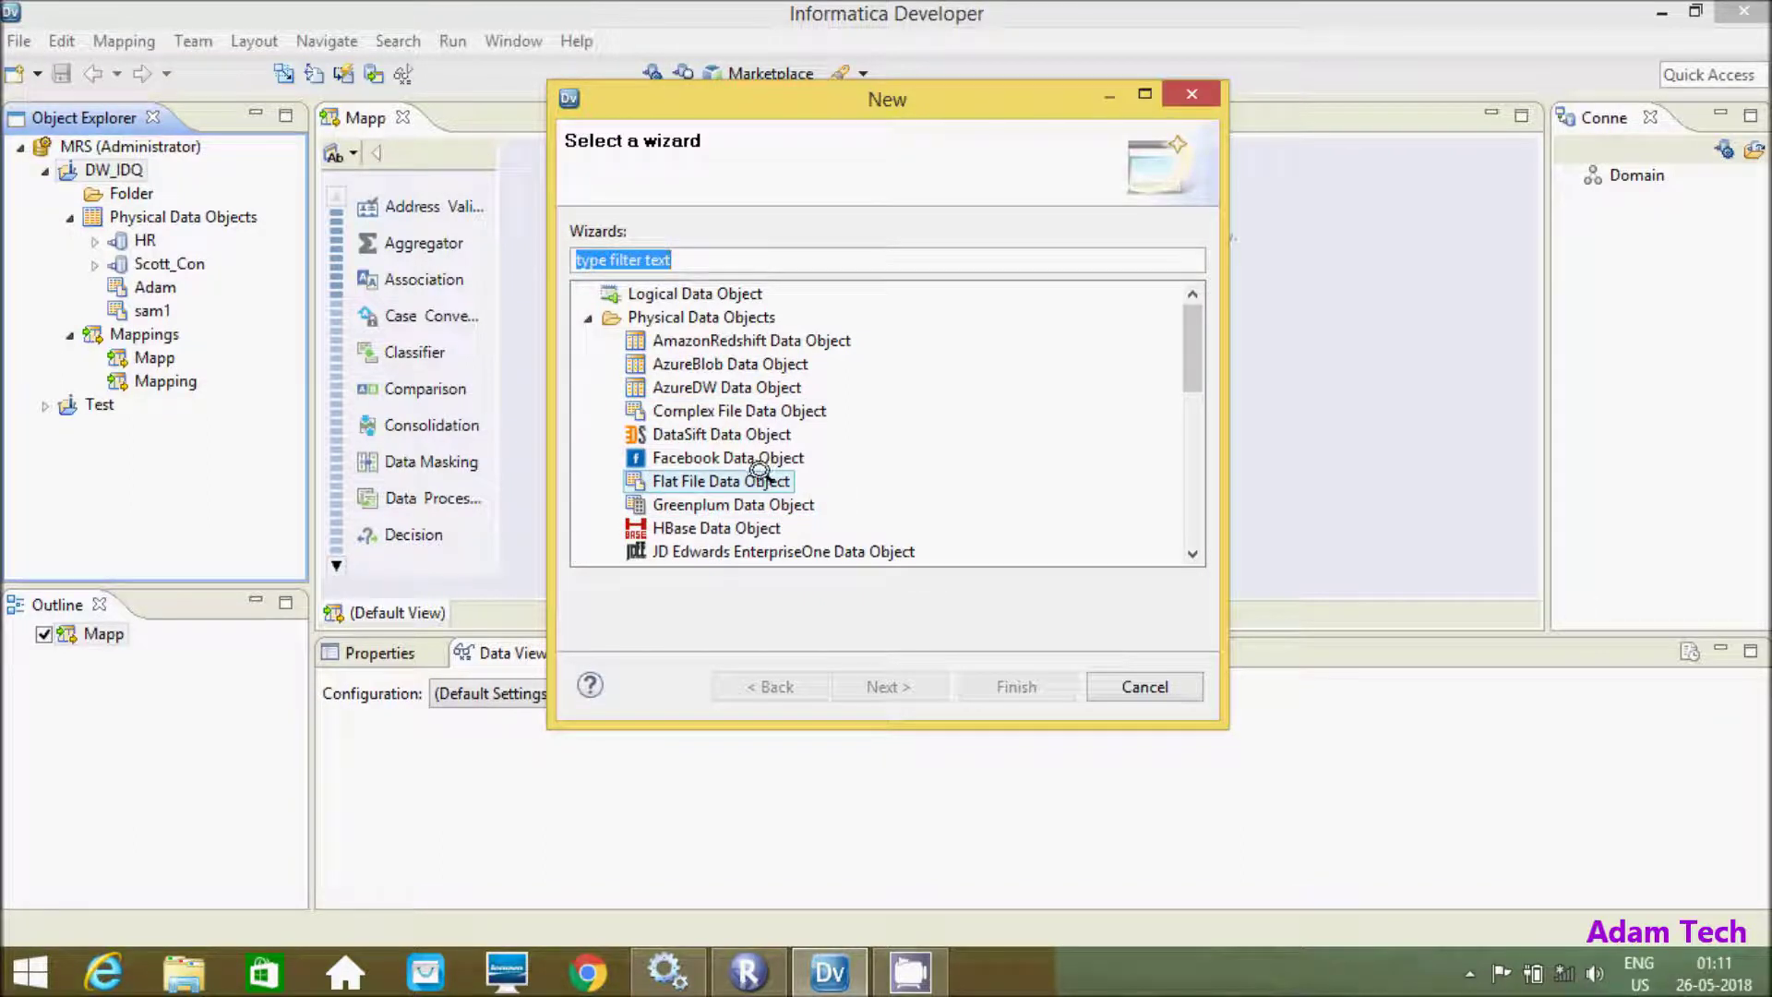
click(704, 480)
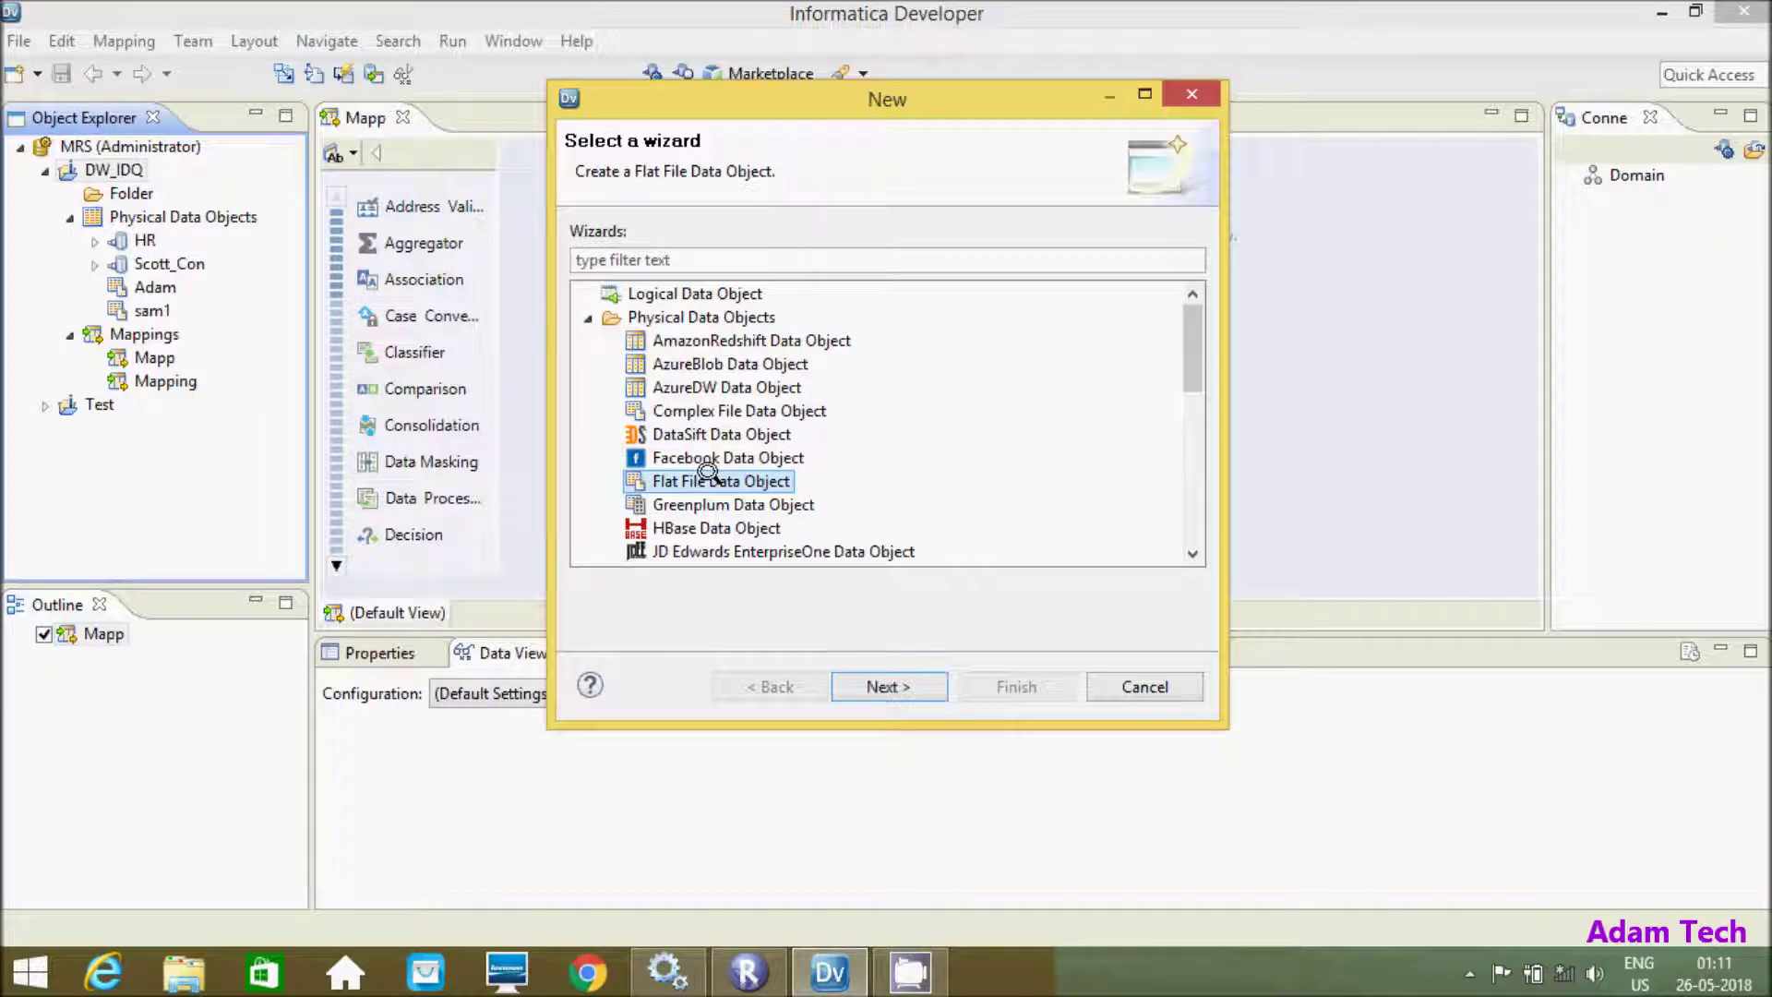
click(887, 686)
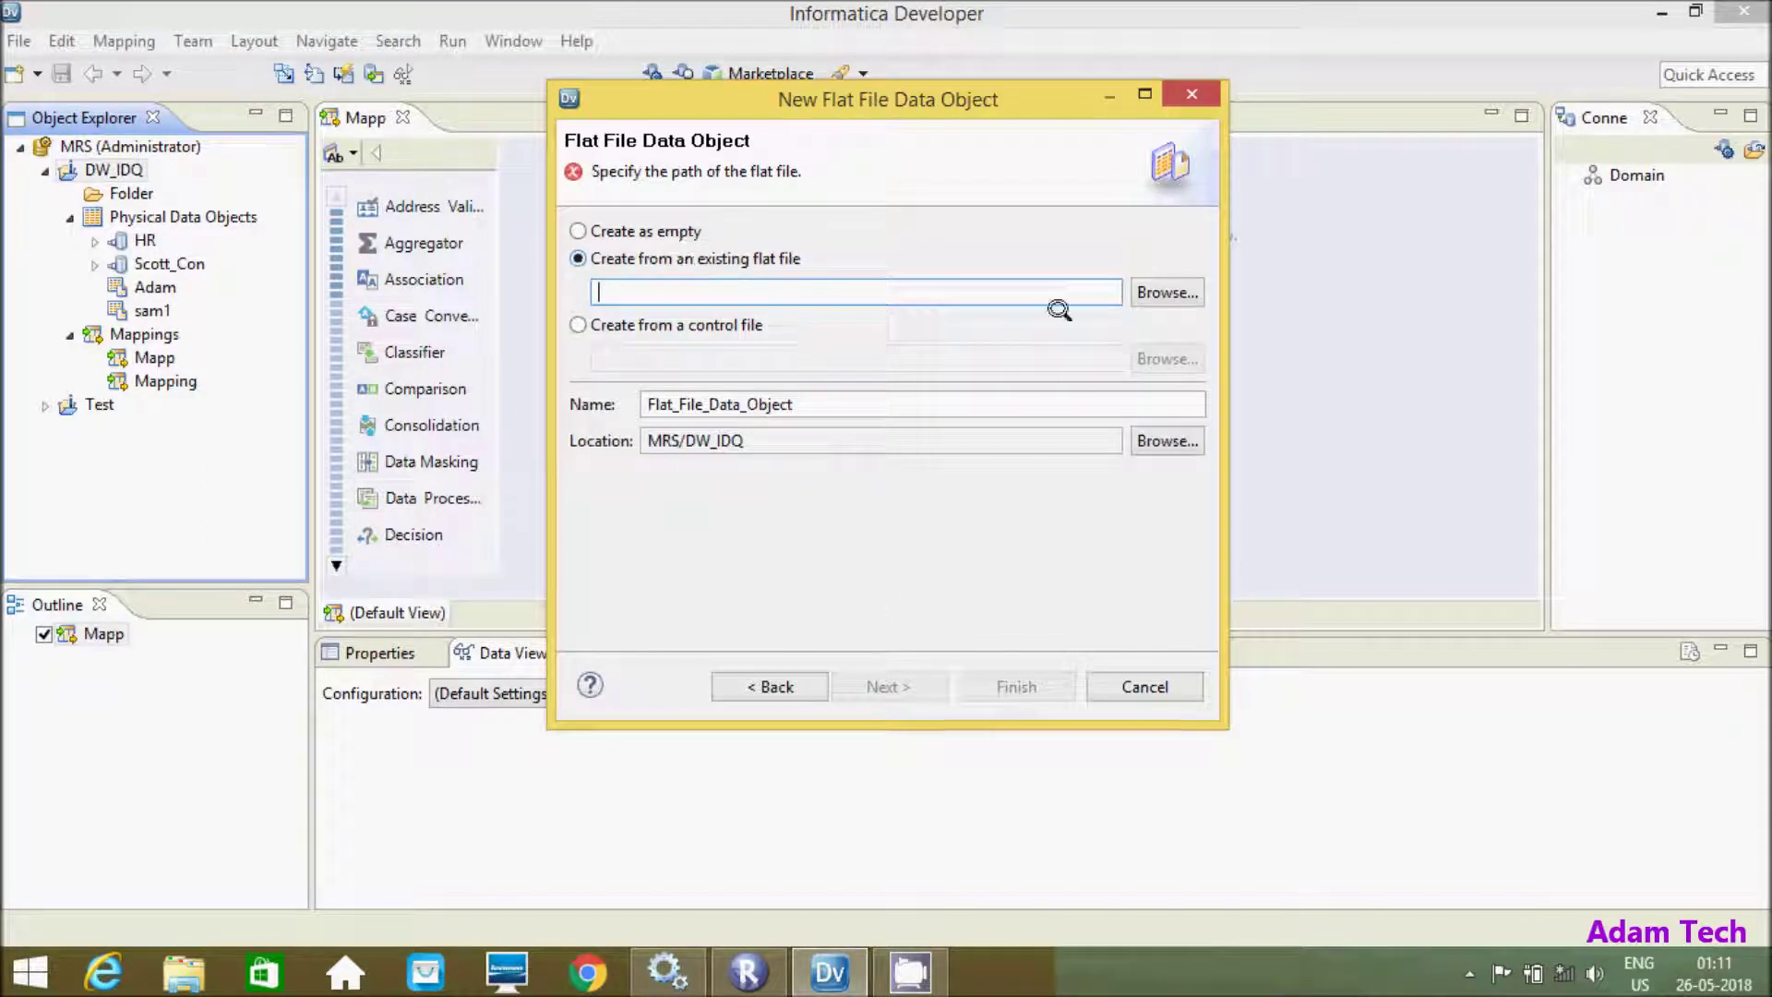
Use the desktop File.csv as the source file, creating an object named File.
click(1145, 284)
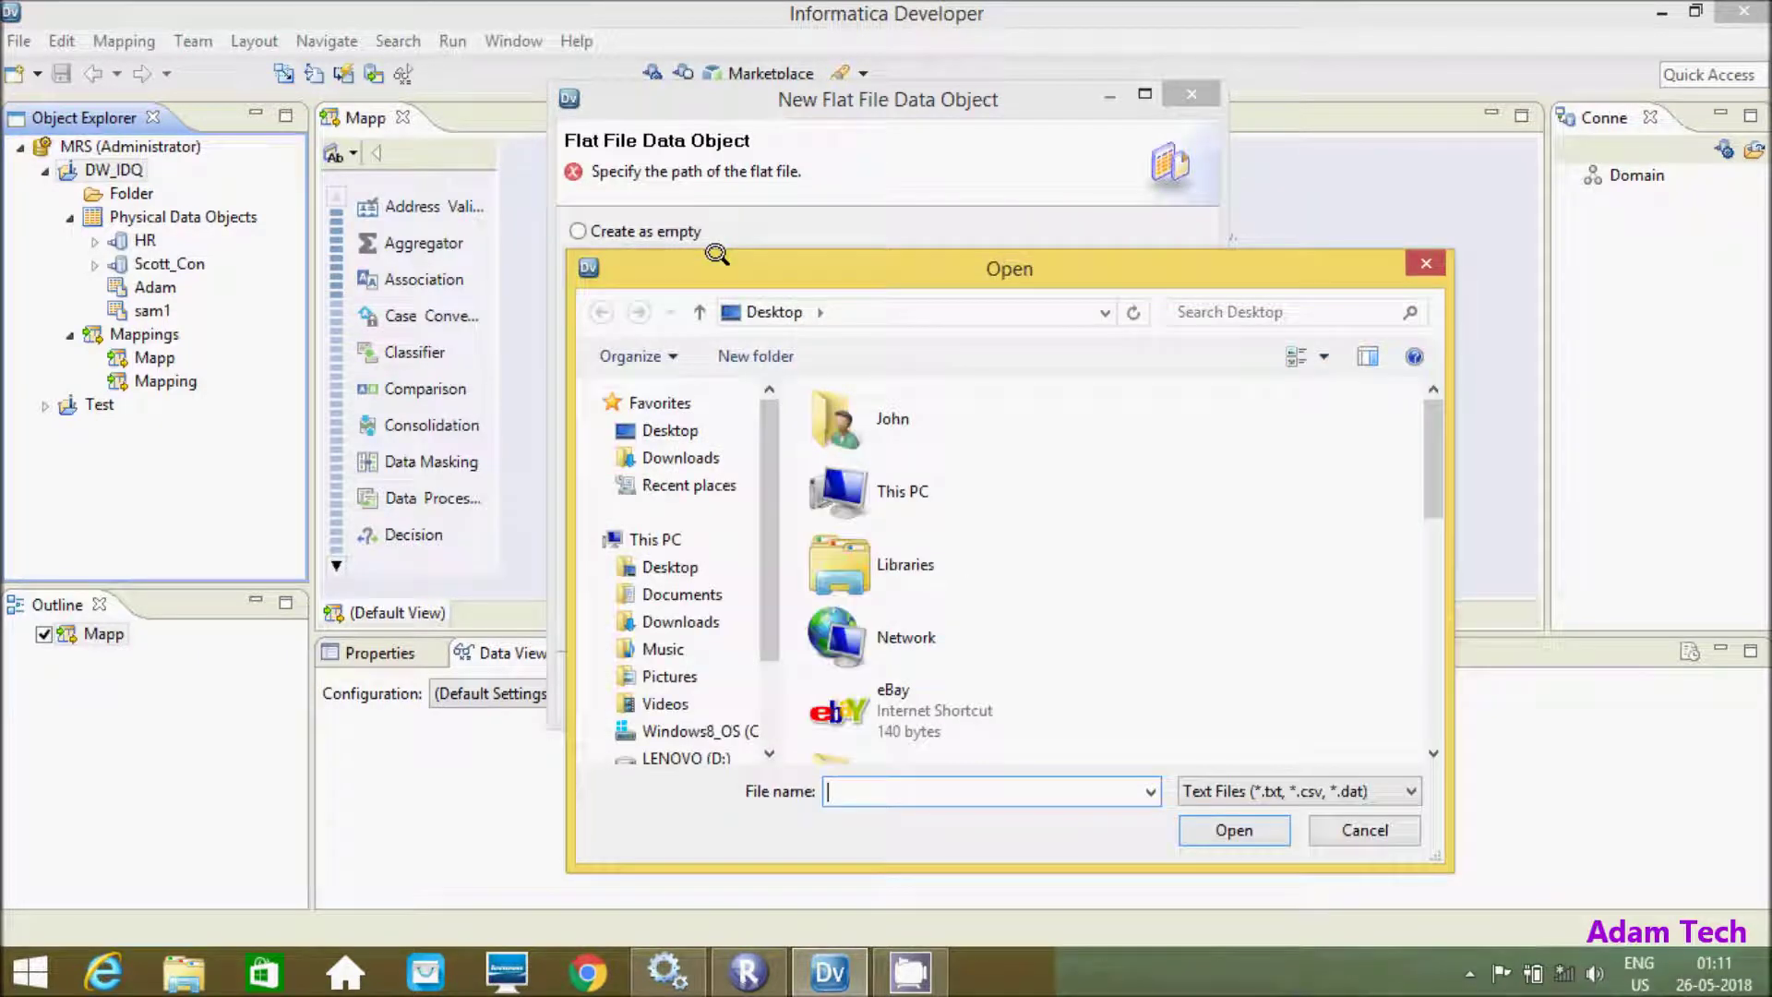
drag(715, 255, 689, 158)
drag(1400, 360, 1390, 482)
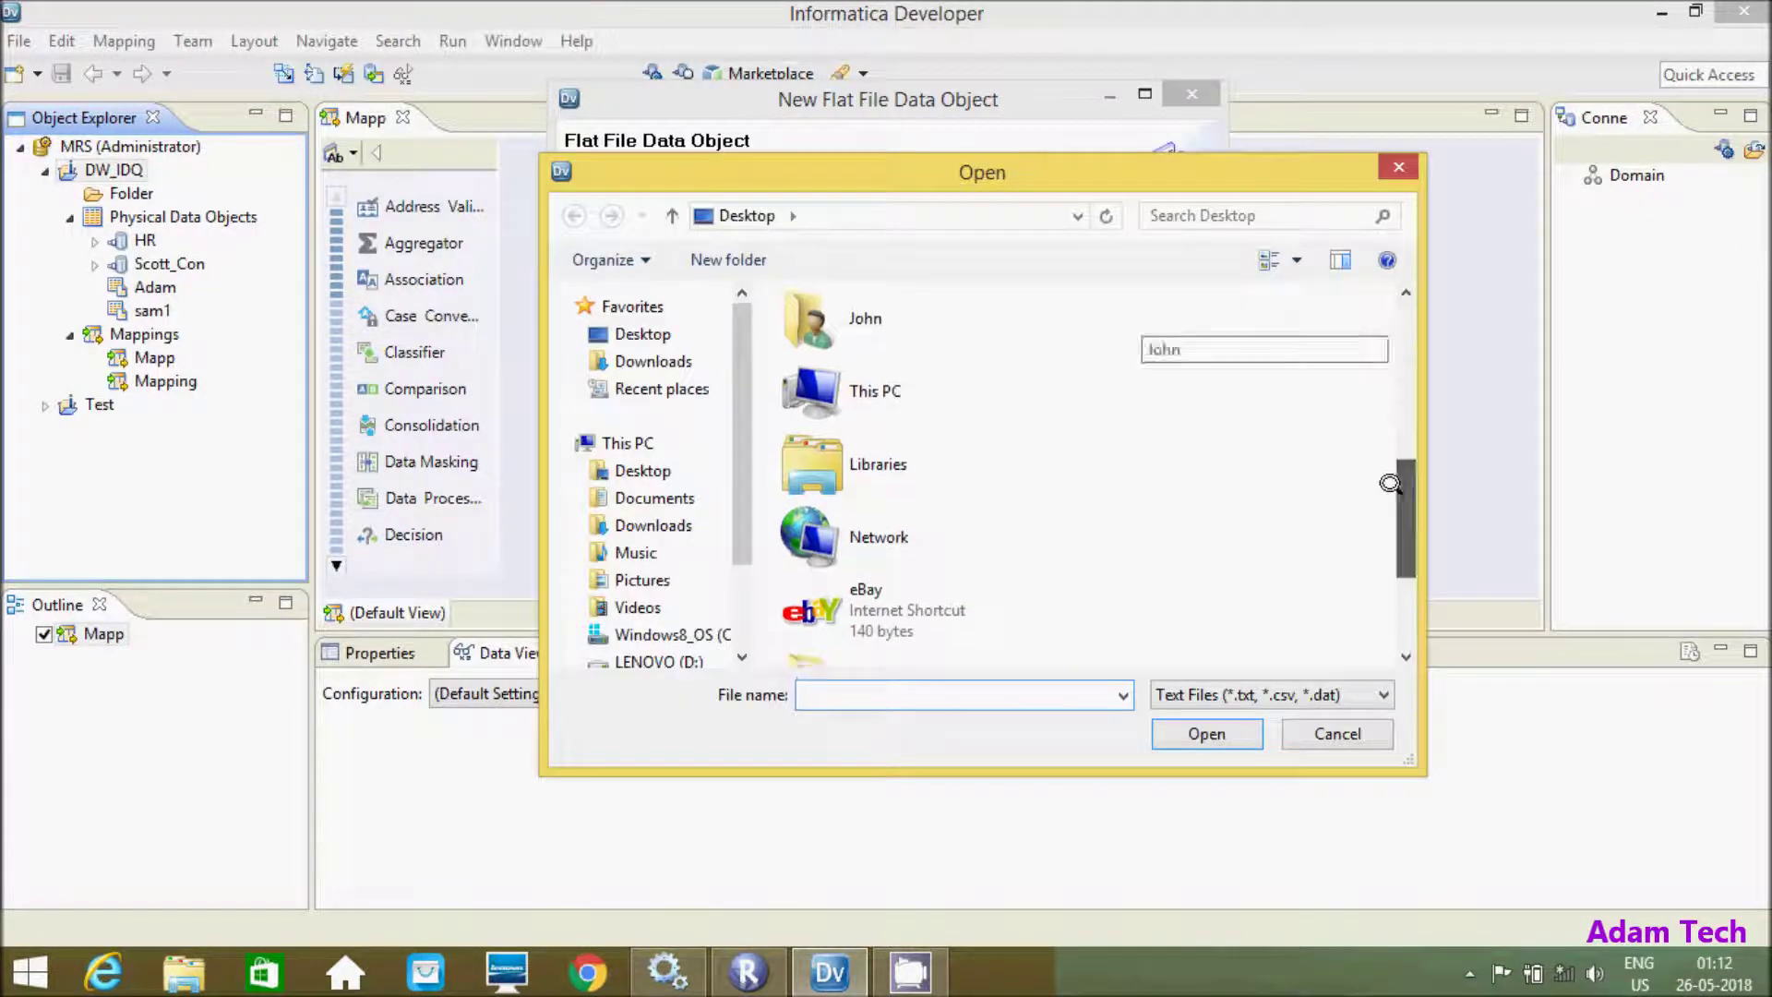
click(914, 533)
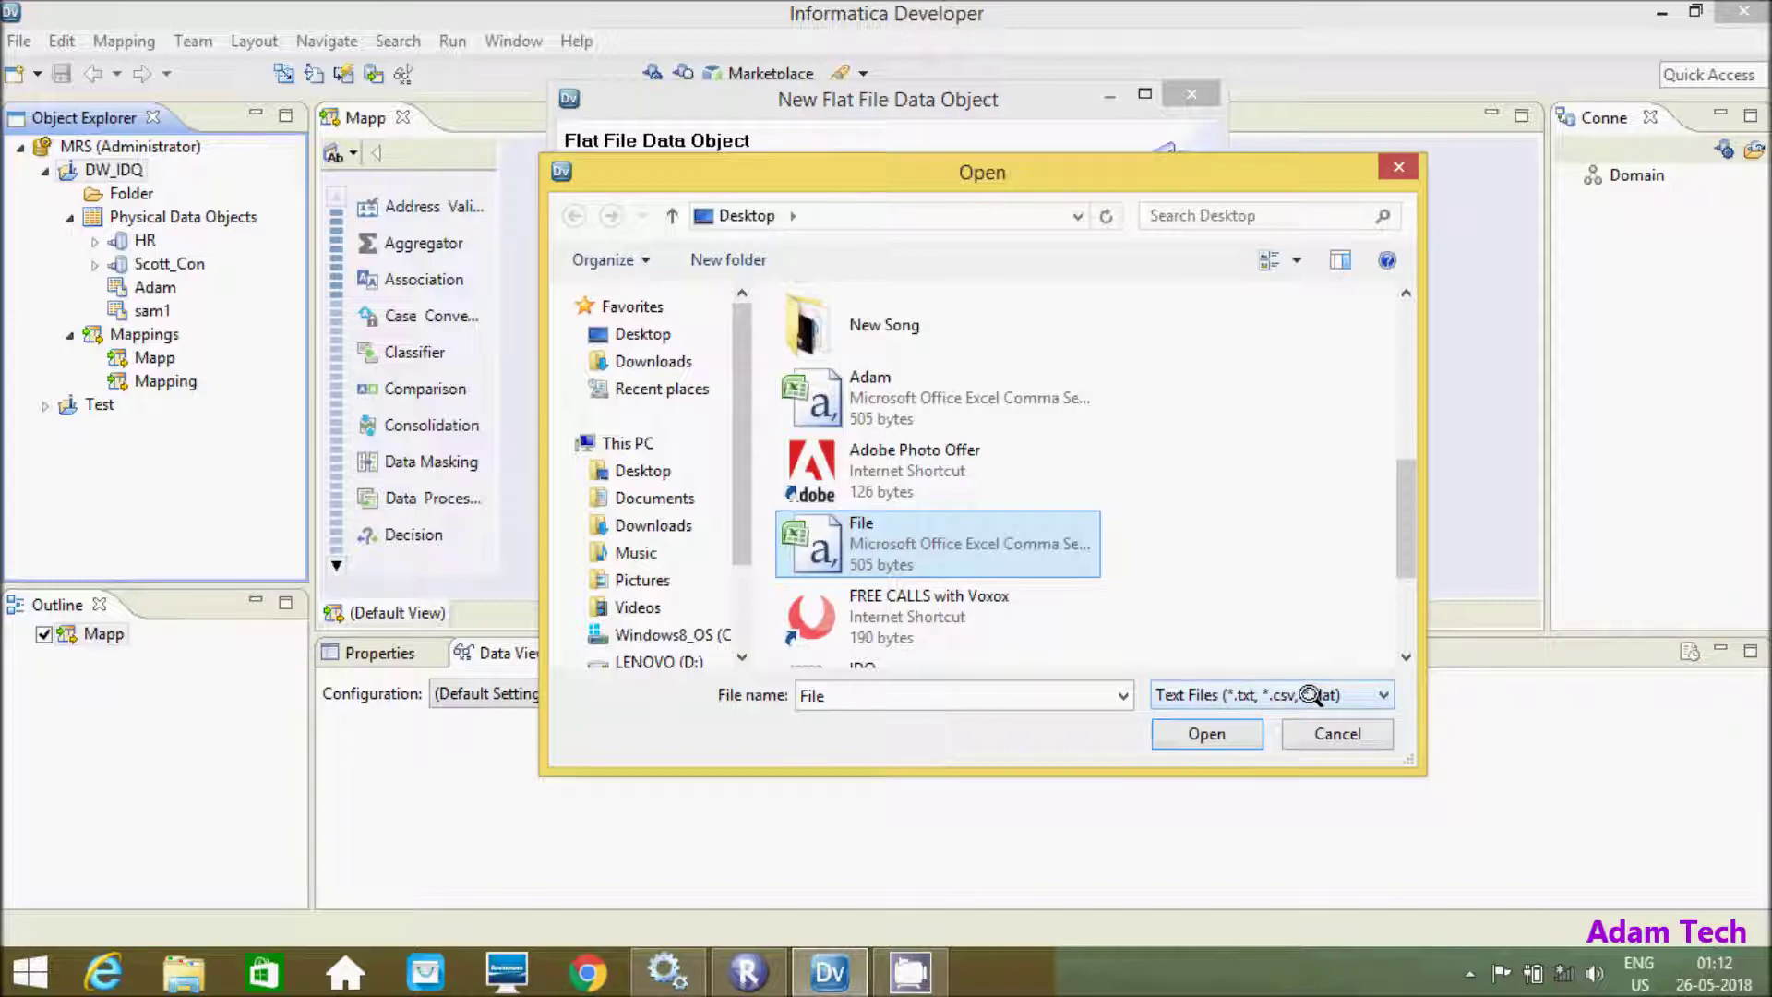
click(1174, 731)
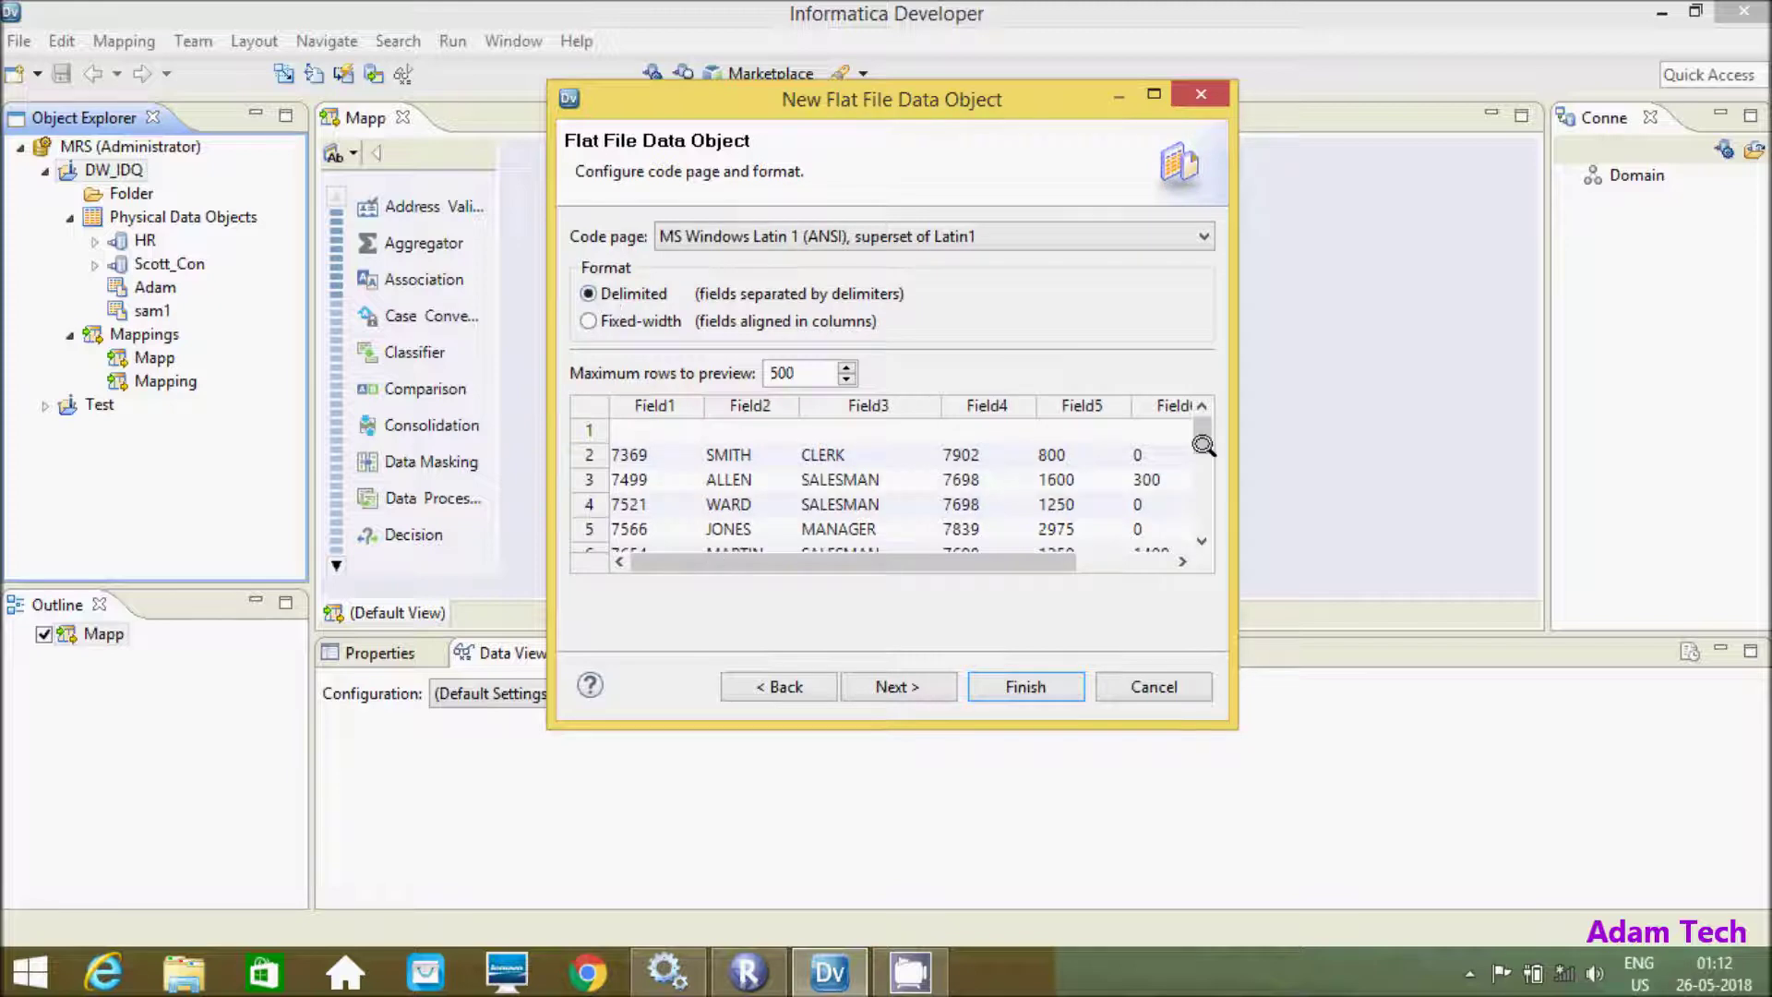
Keep the Delimited format and set the import to start at line 2.
click(588, 317)
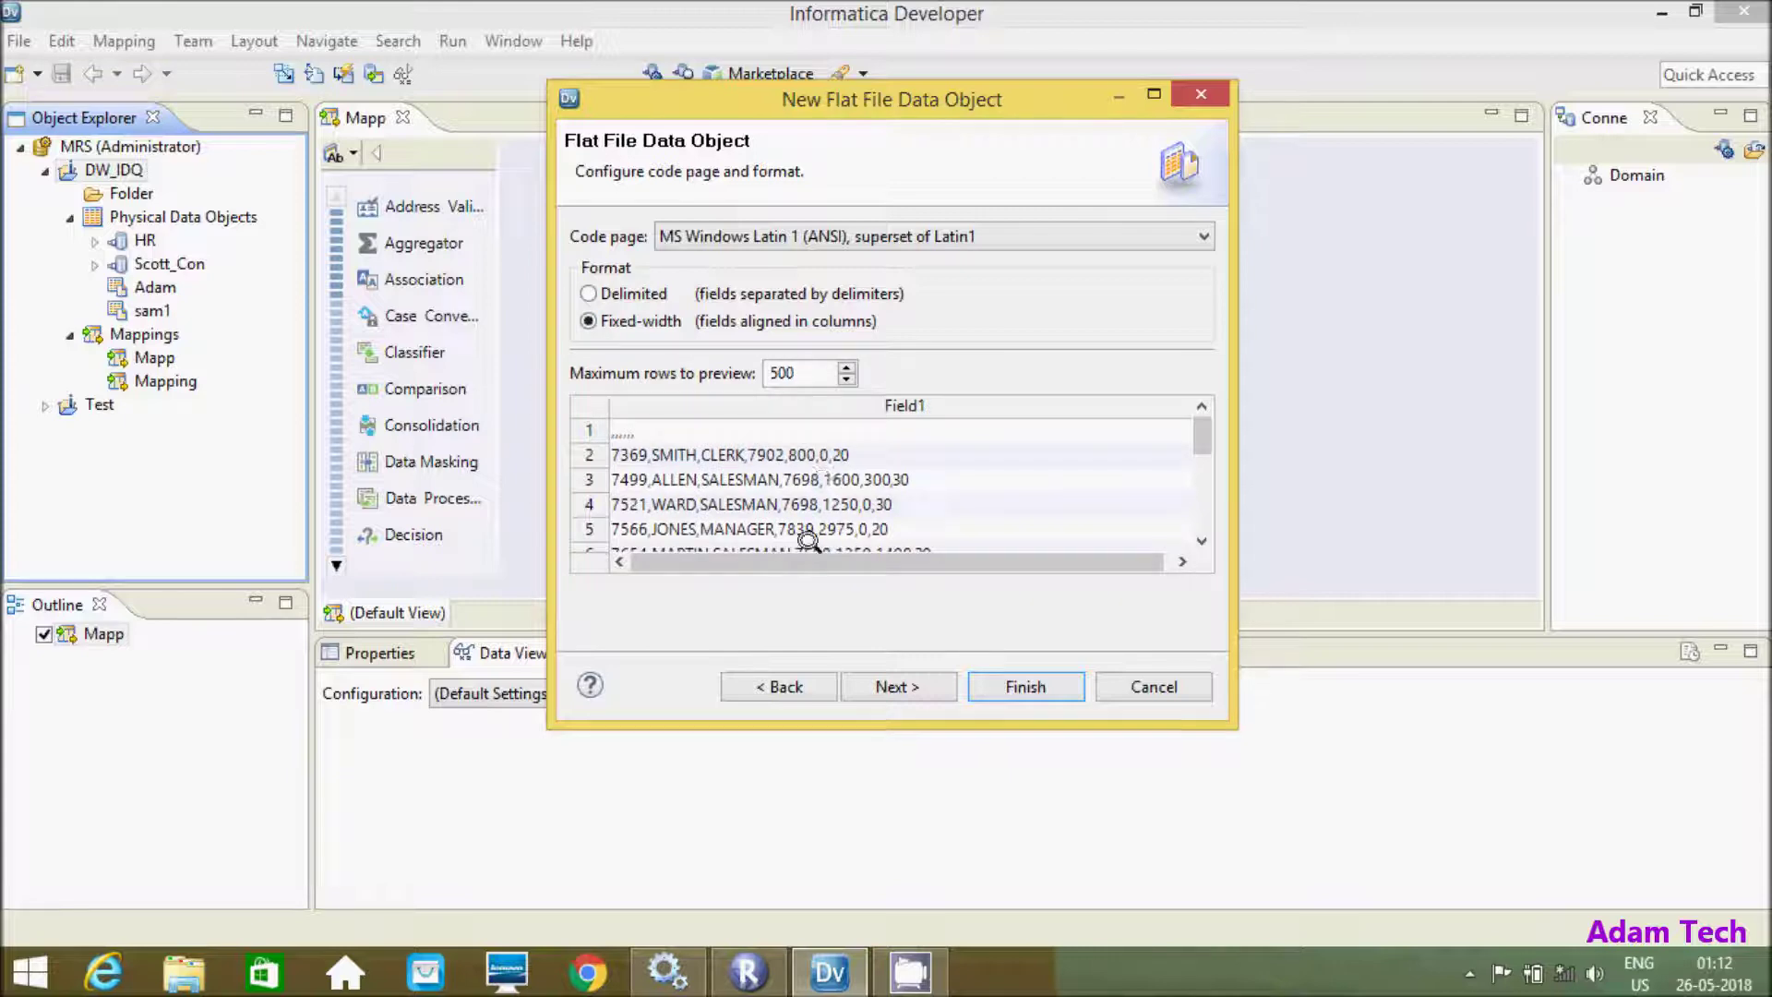
mouse_move(1200, 433)
mouse_down()
mouse_move(1194, 466)
mouse_move(1200, 432)
mouse_up()
click(590, 291)
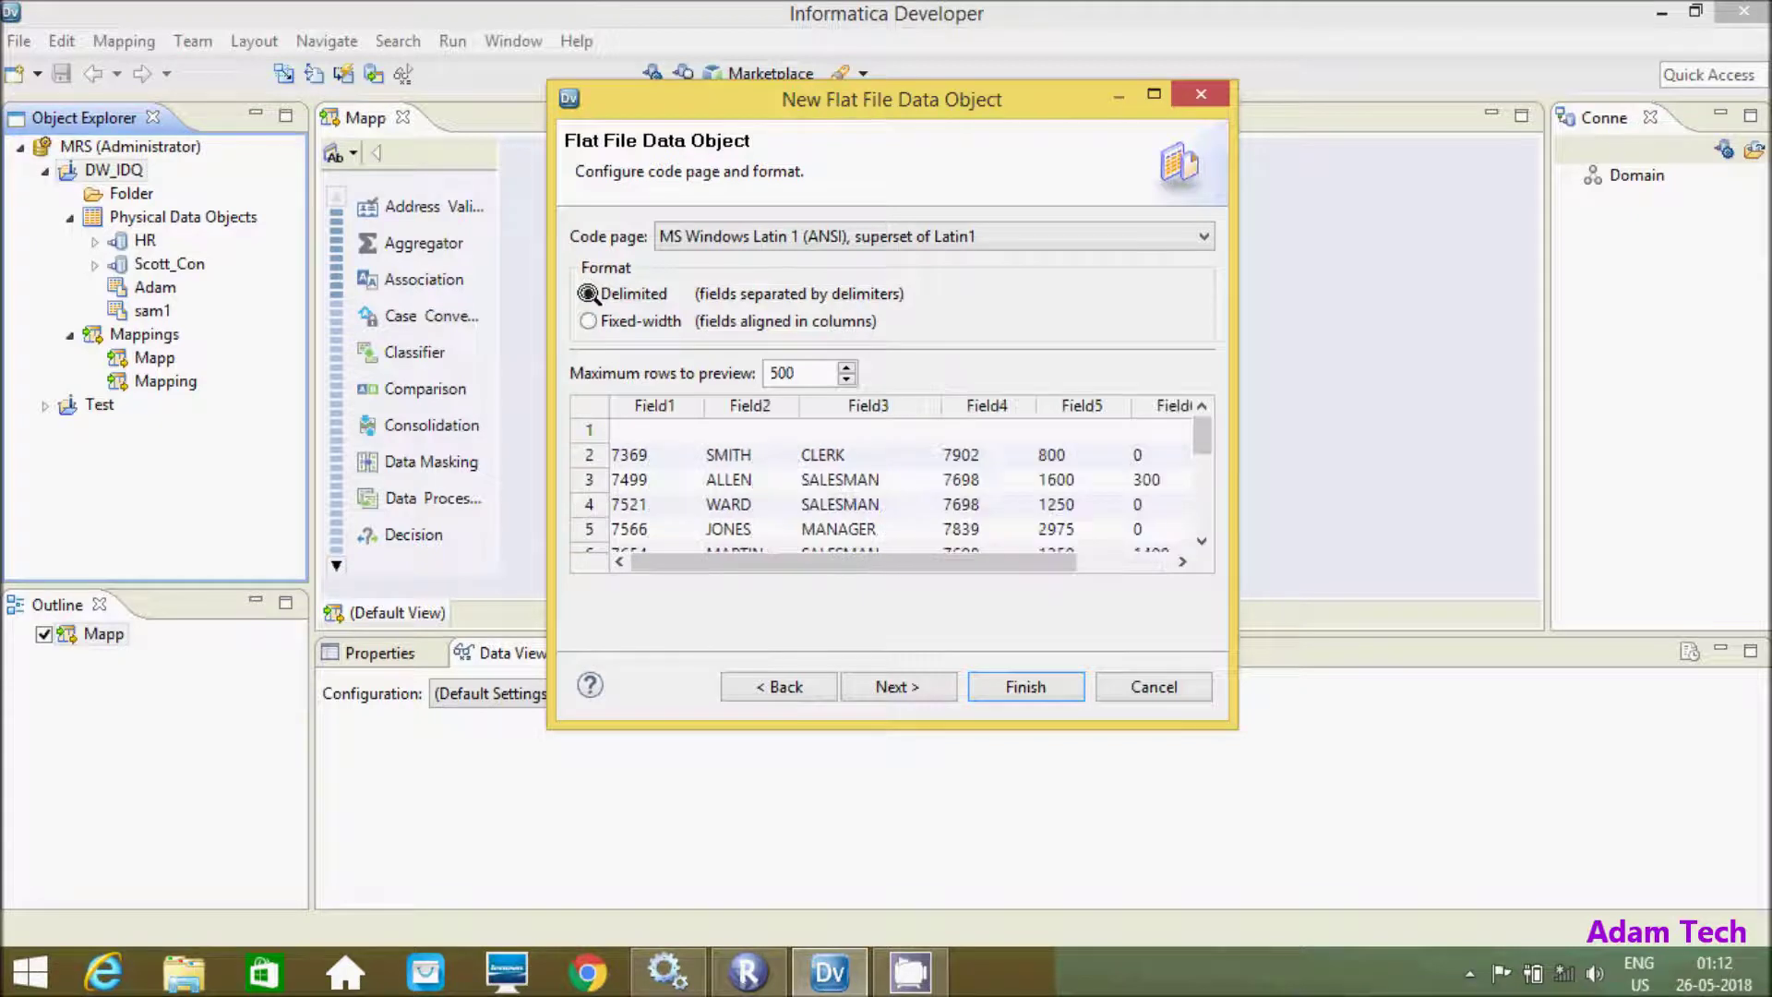
click(875, 683)
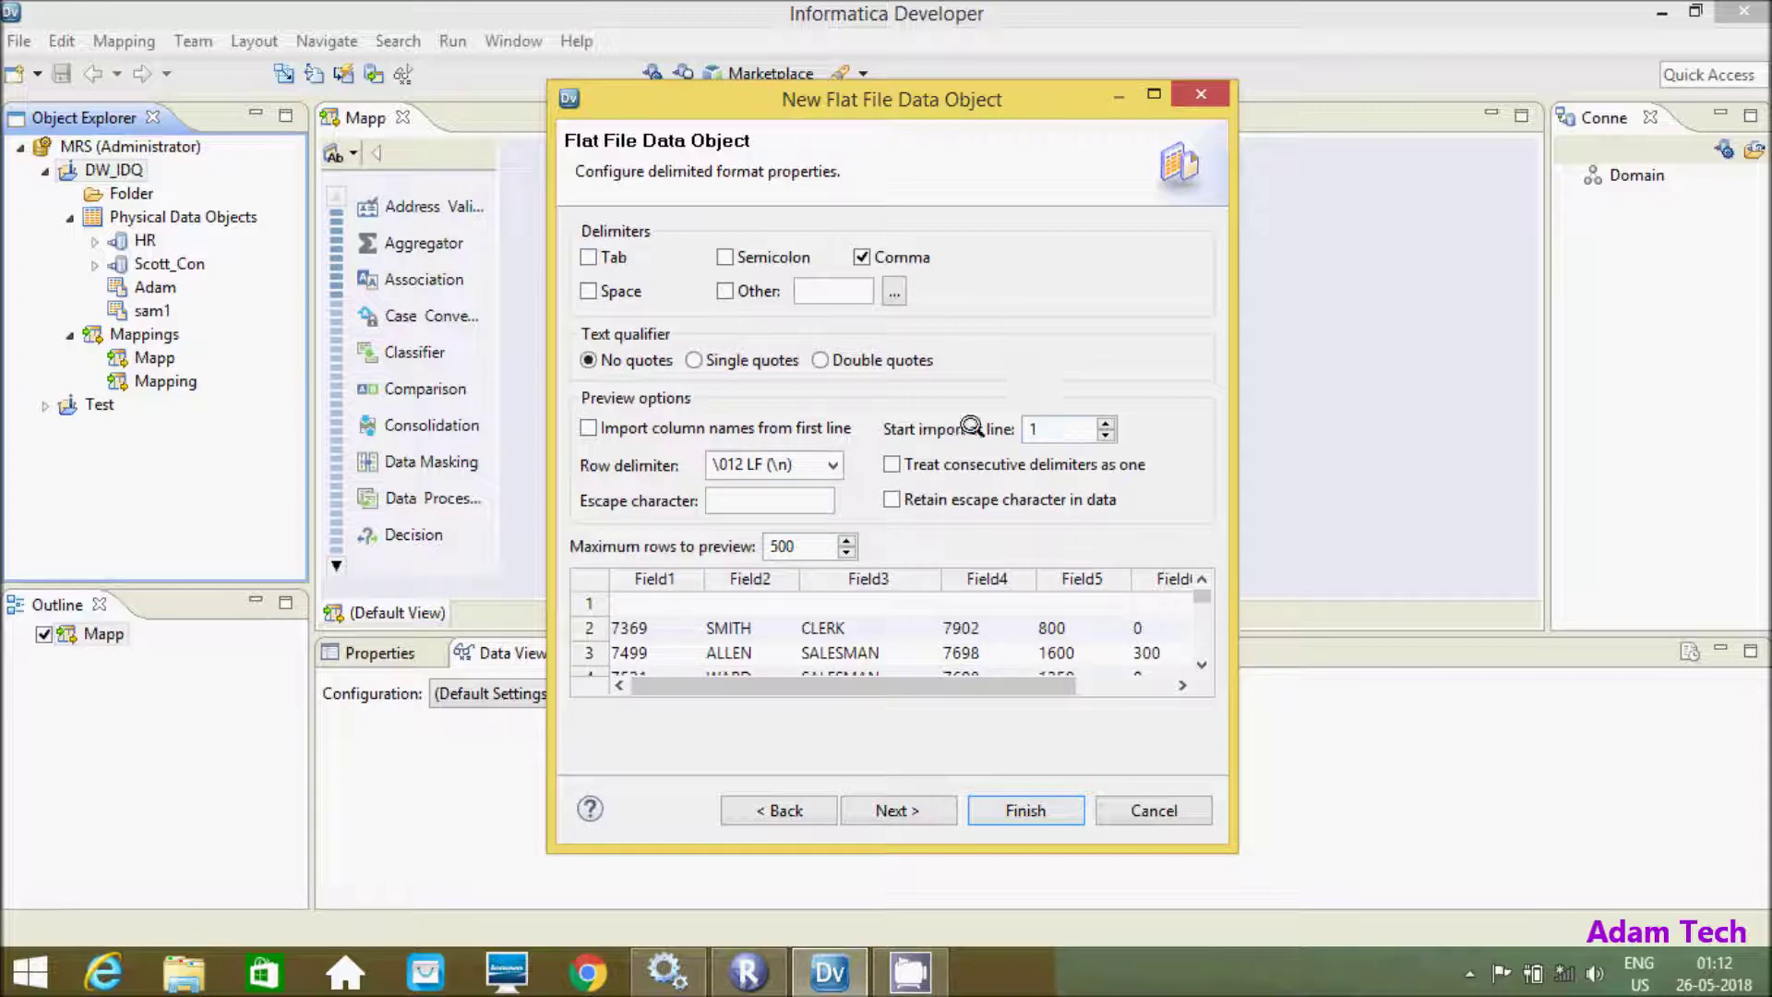
click(1104, 422)
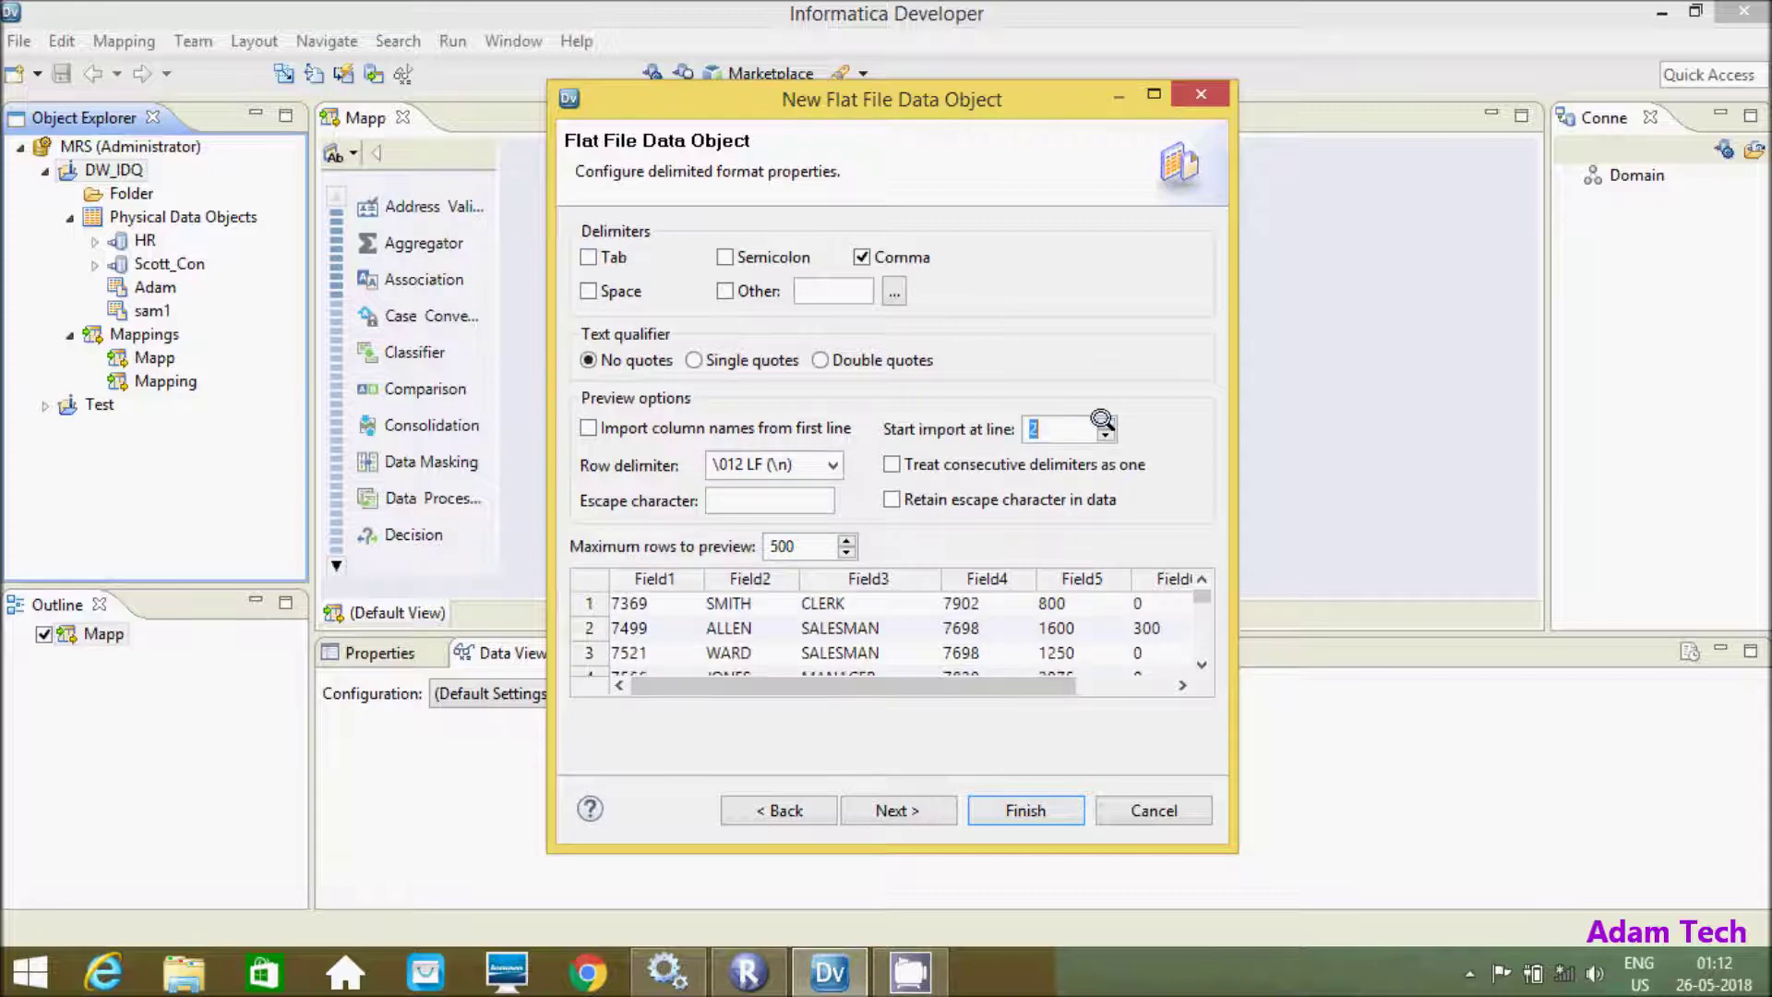
click(875, 809)
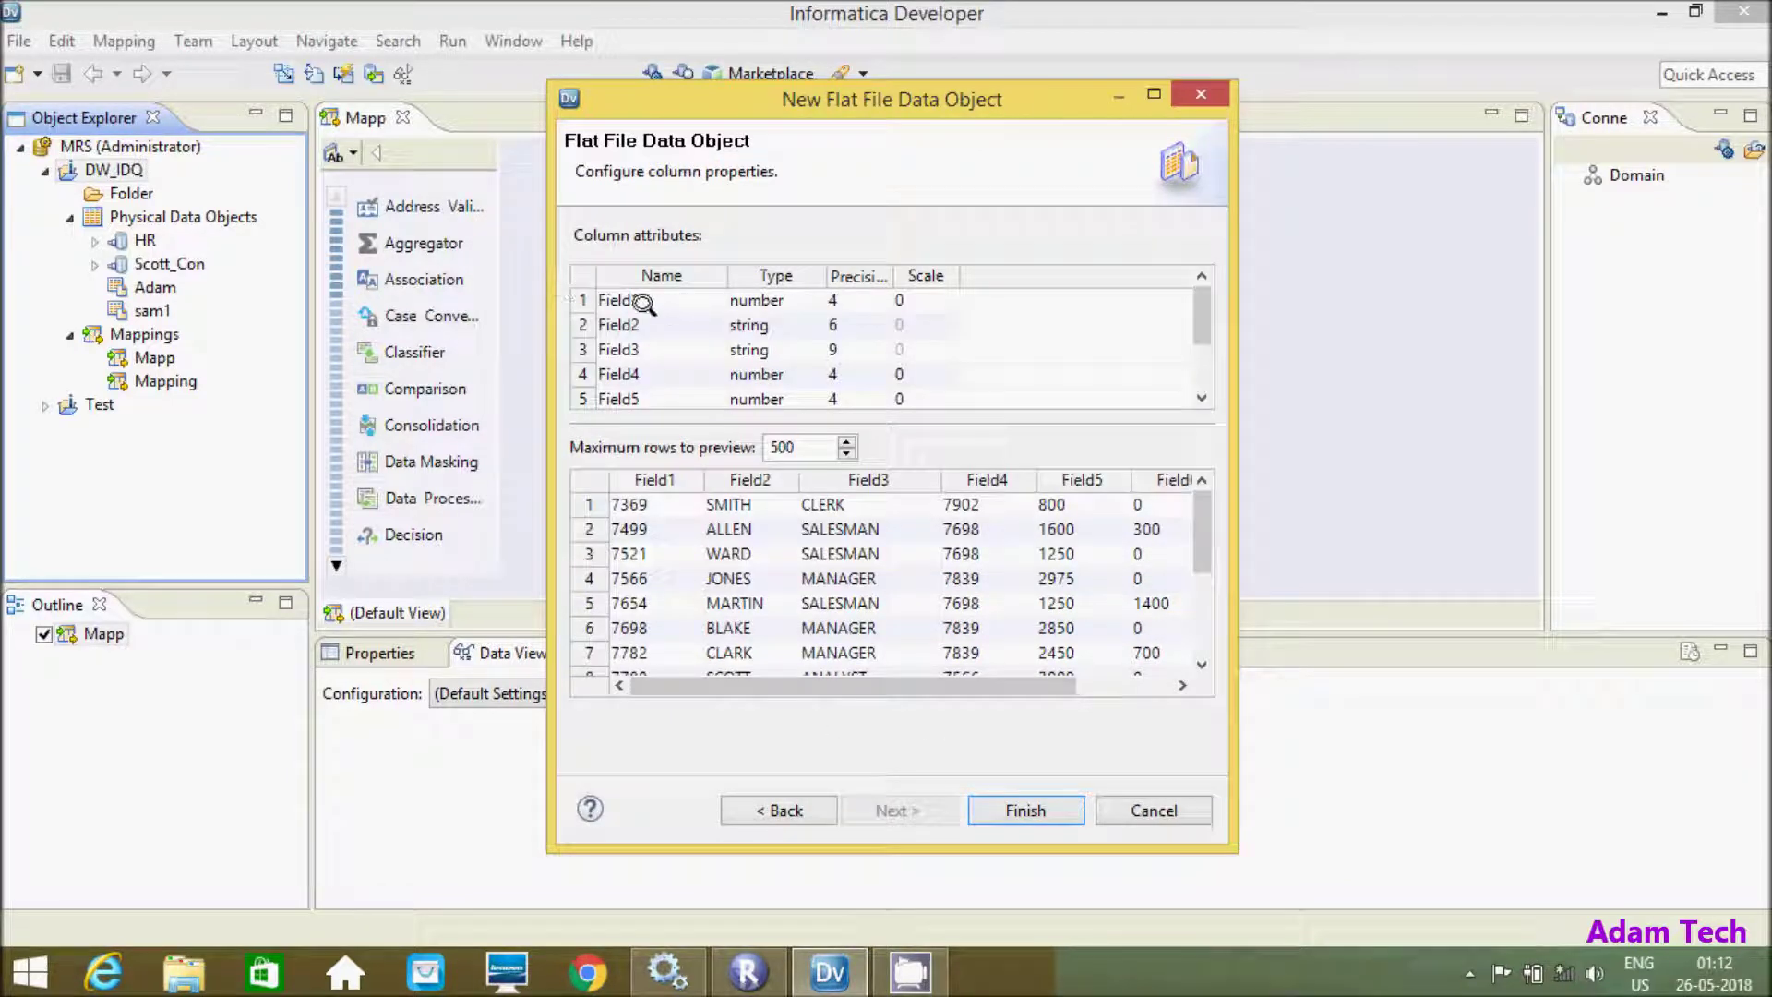
Review Field1's data type, keeping number, and adjust its precision.
click(839, 290)
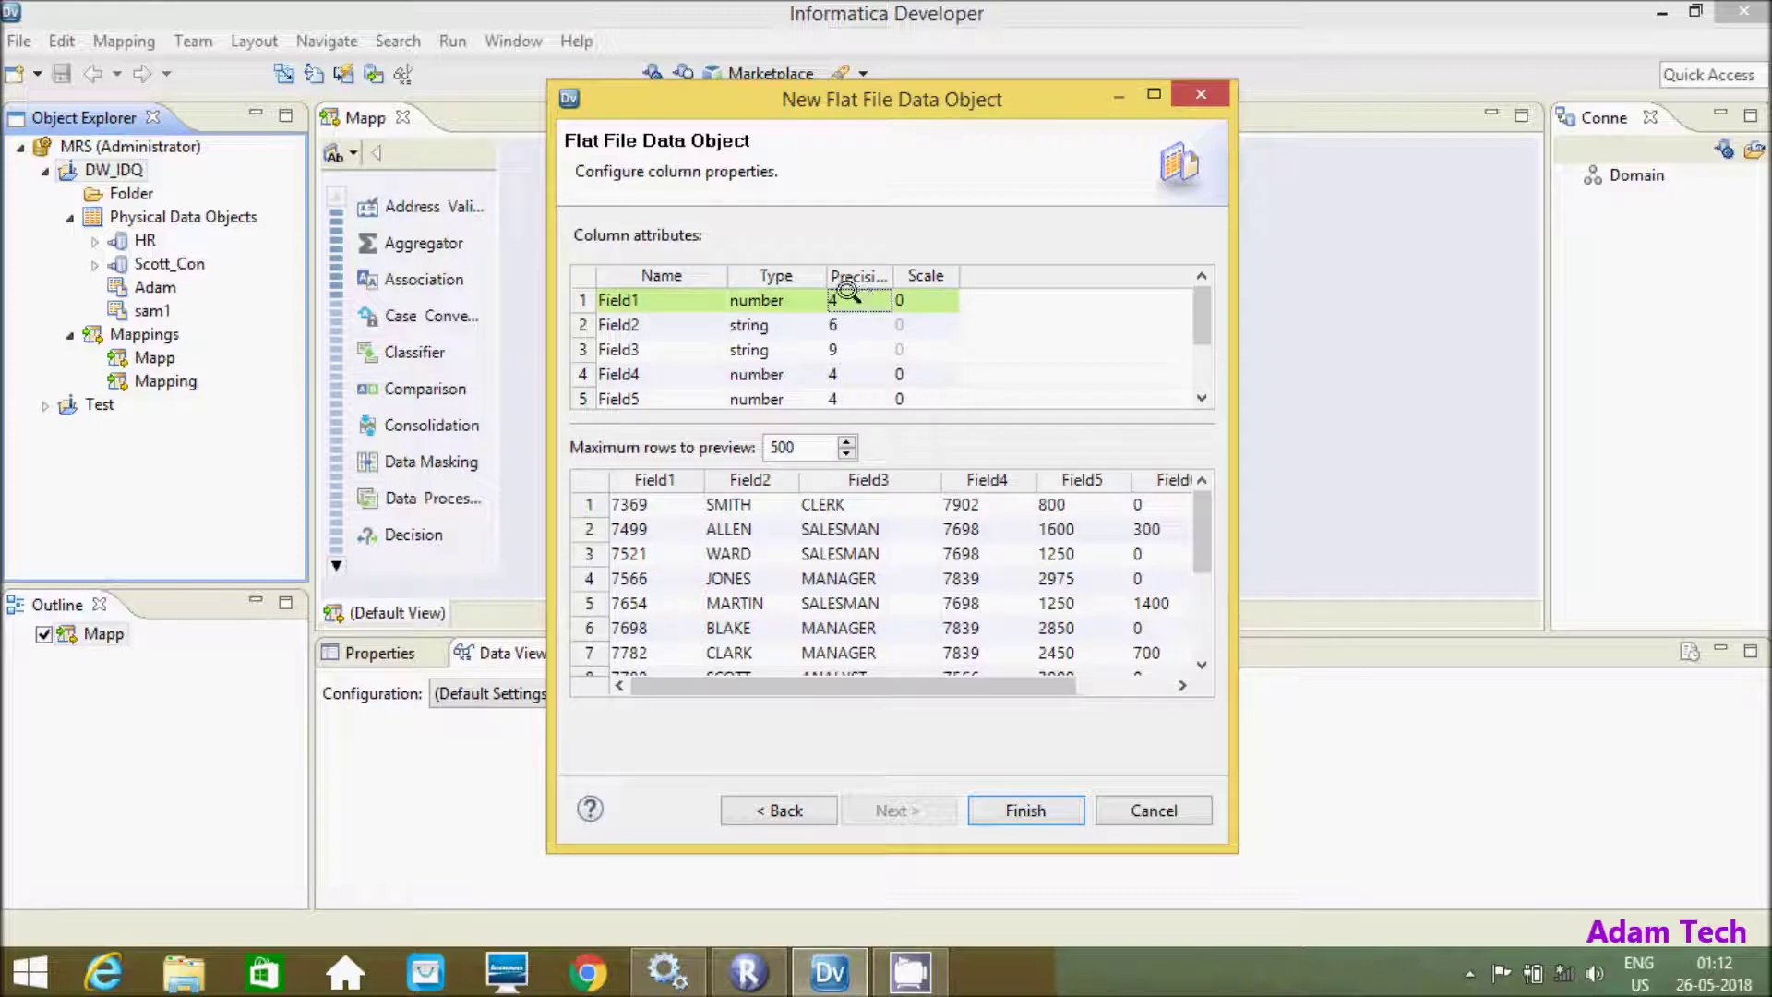
click(779, 296)
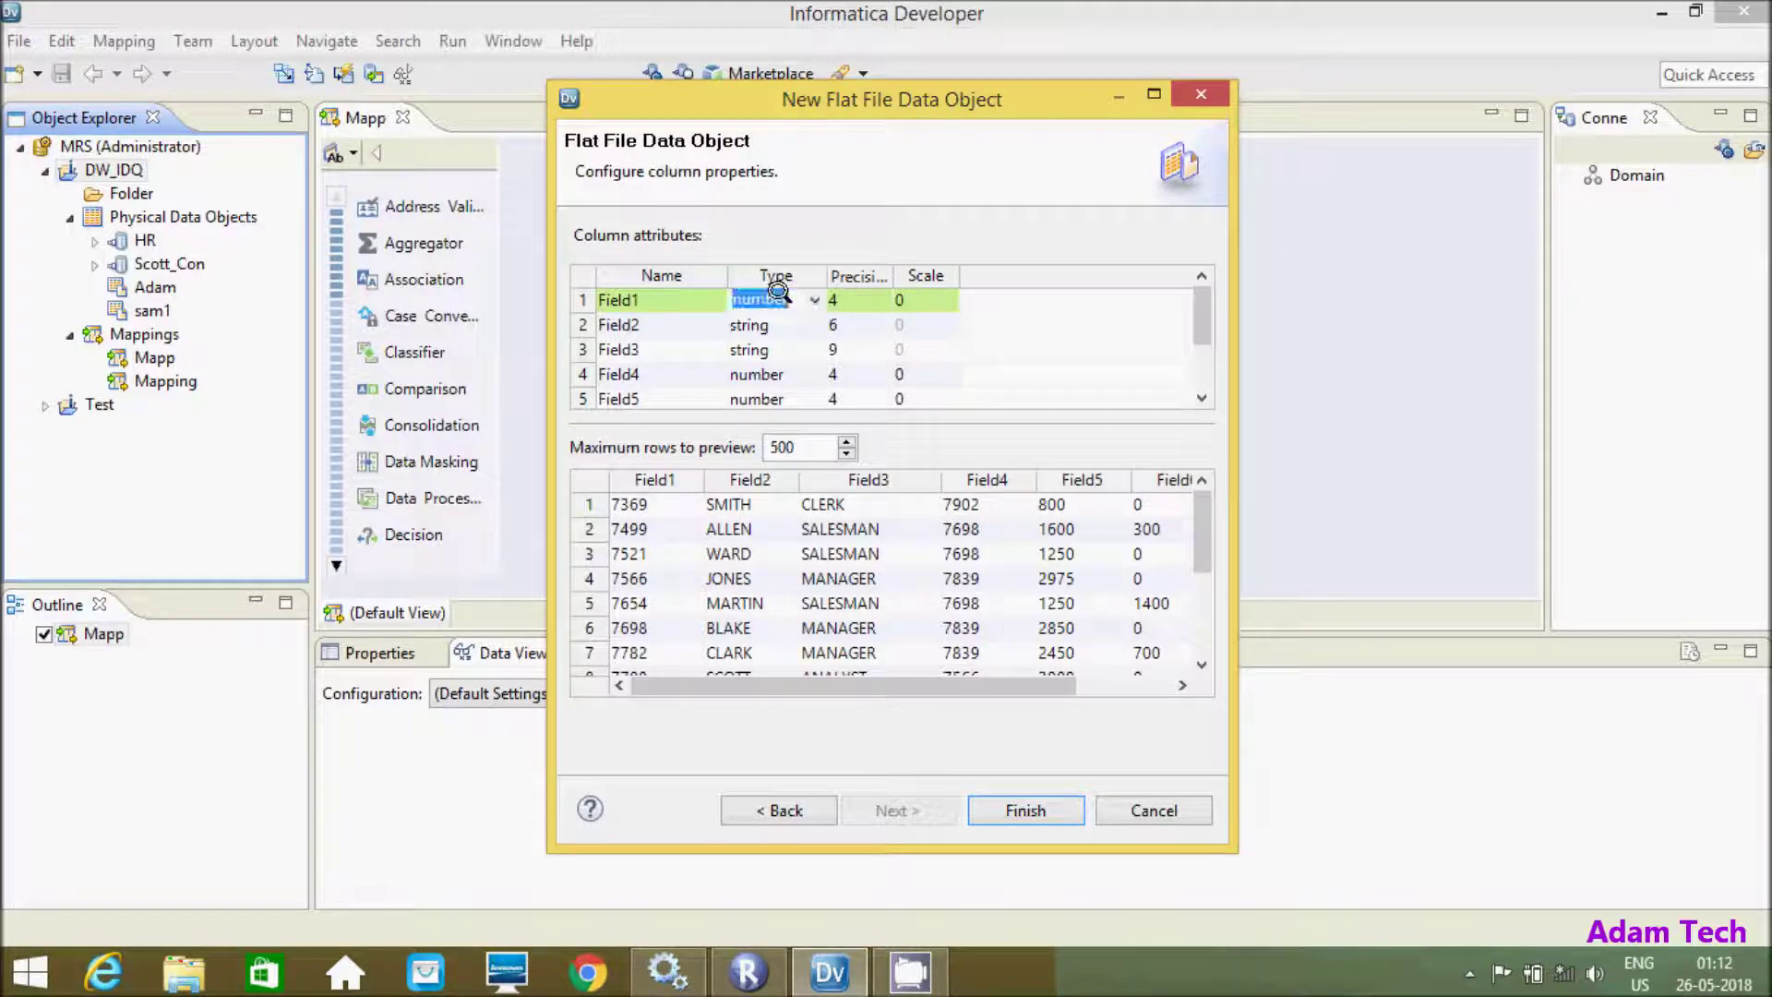
click(806, 296)
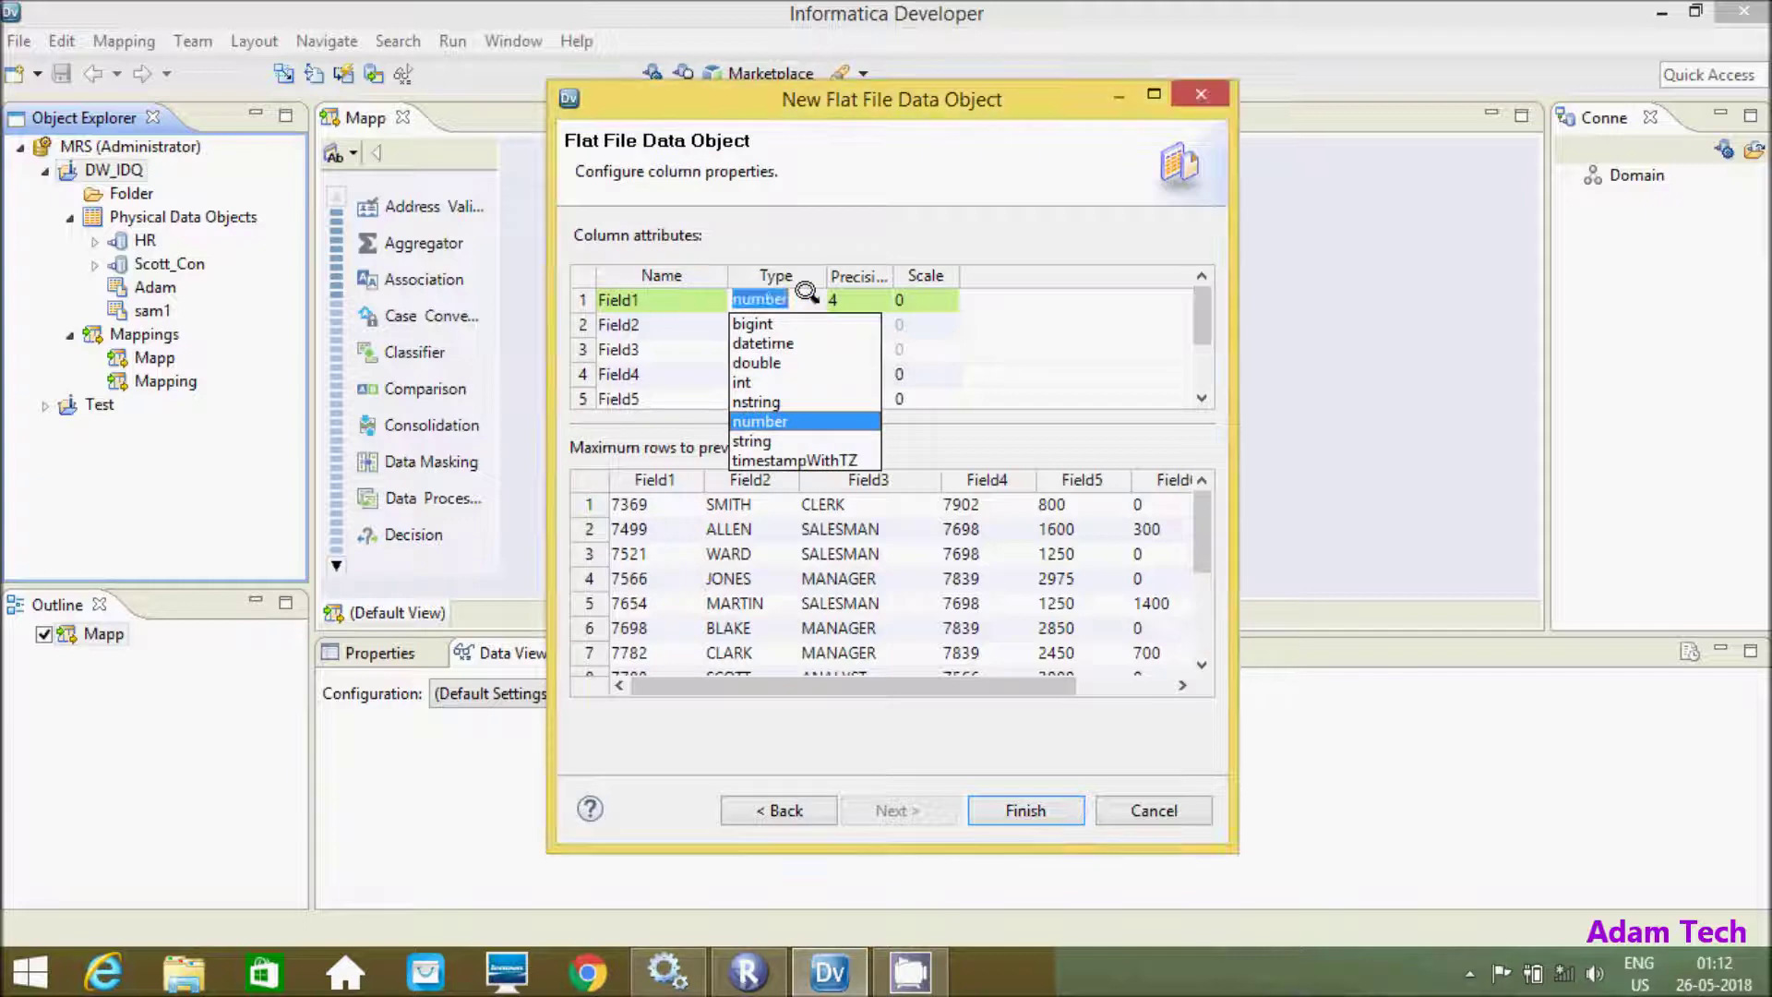
click(865, 295)
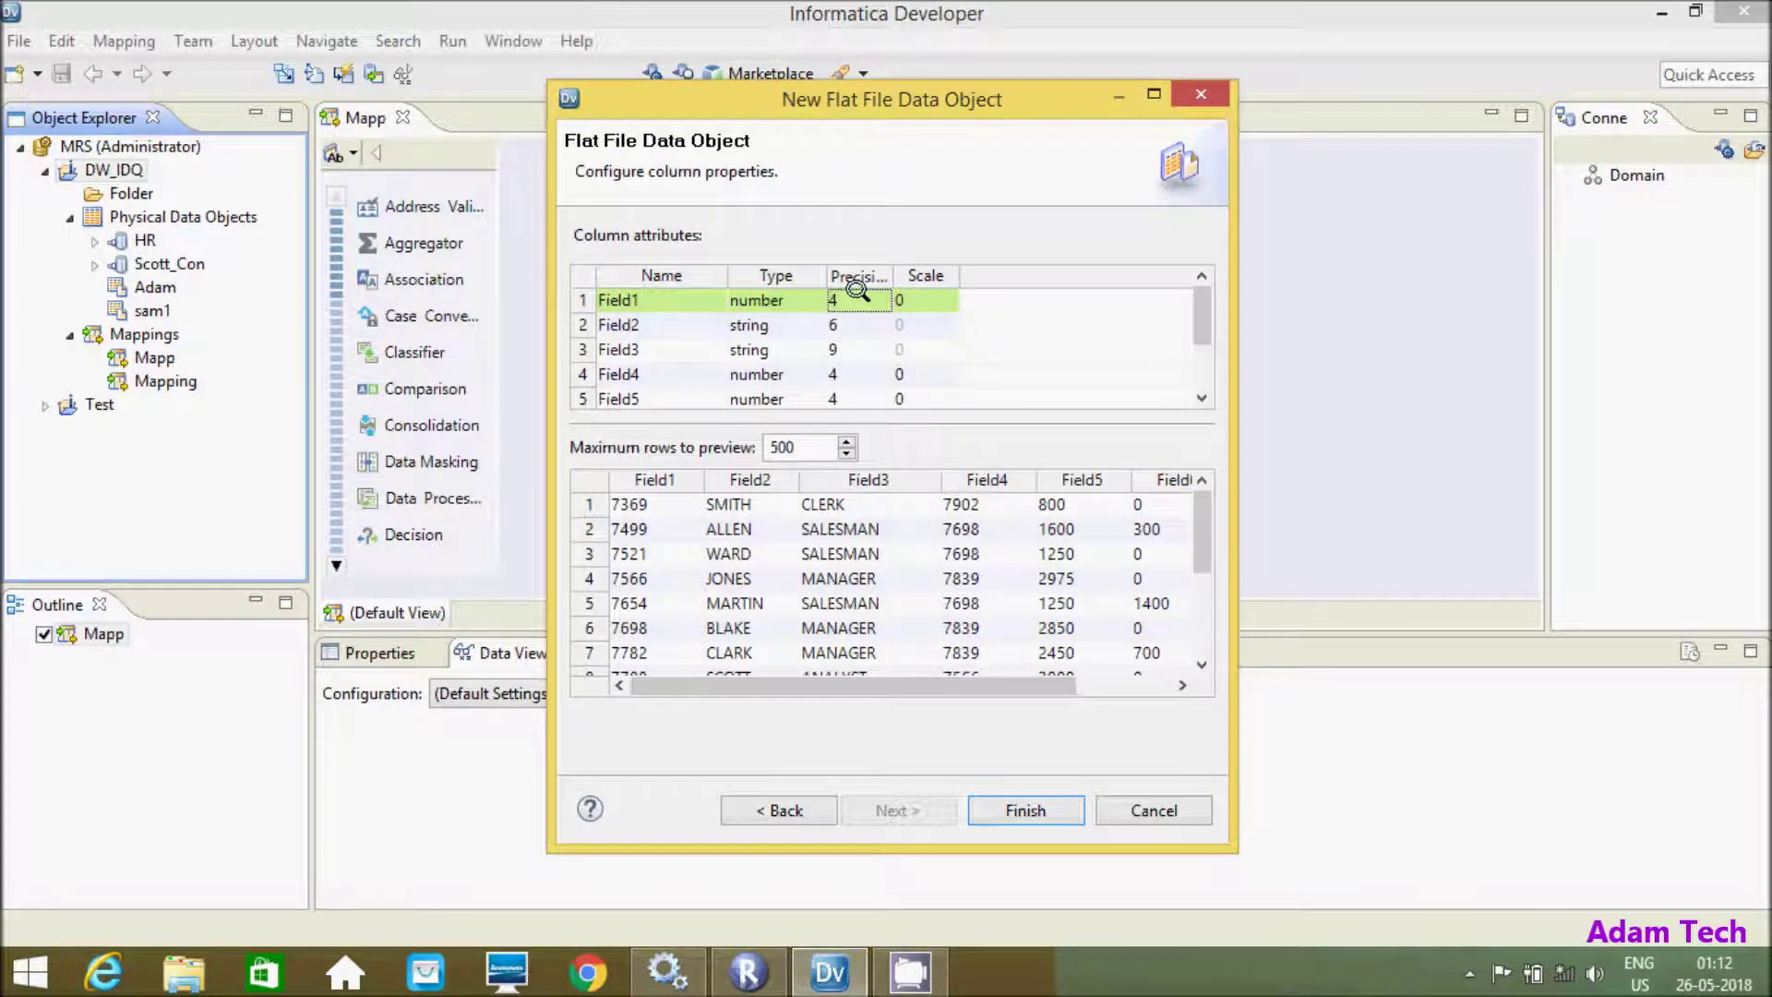
click(866, 296)
click(881, 302)
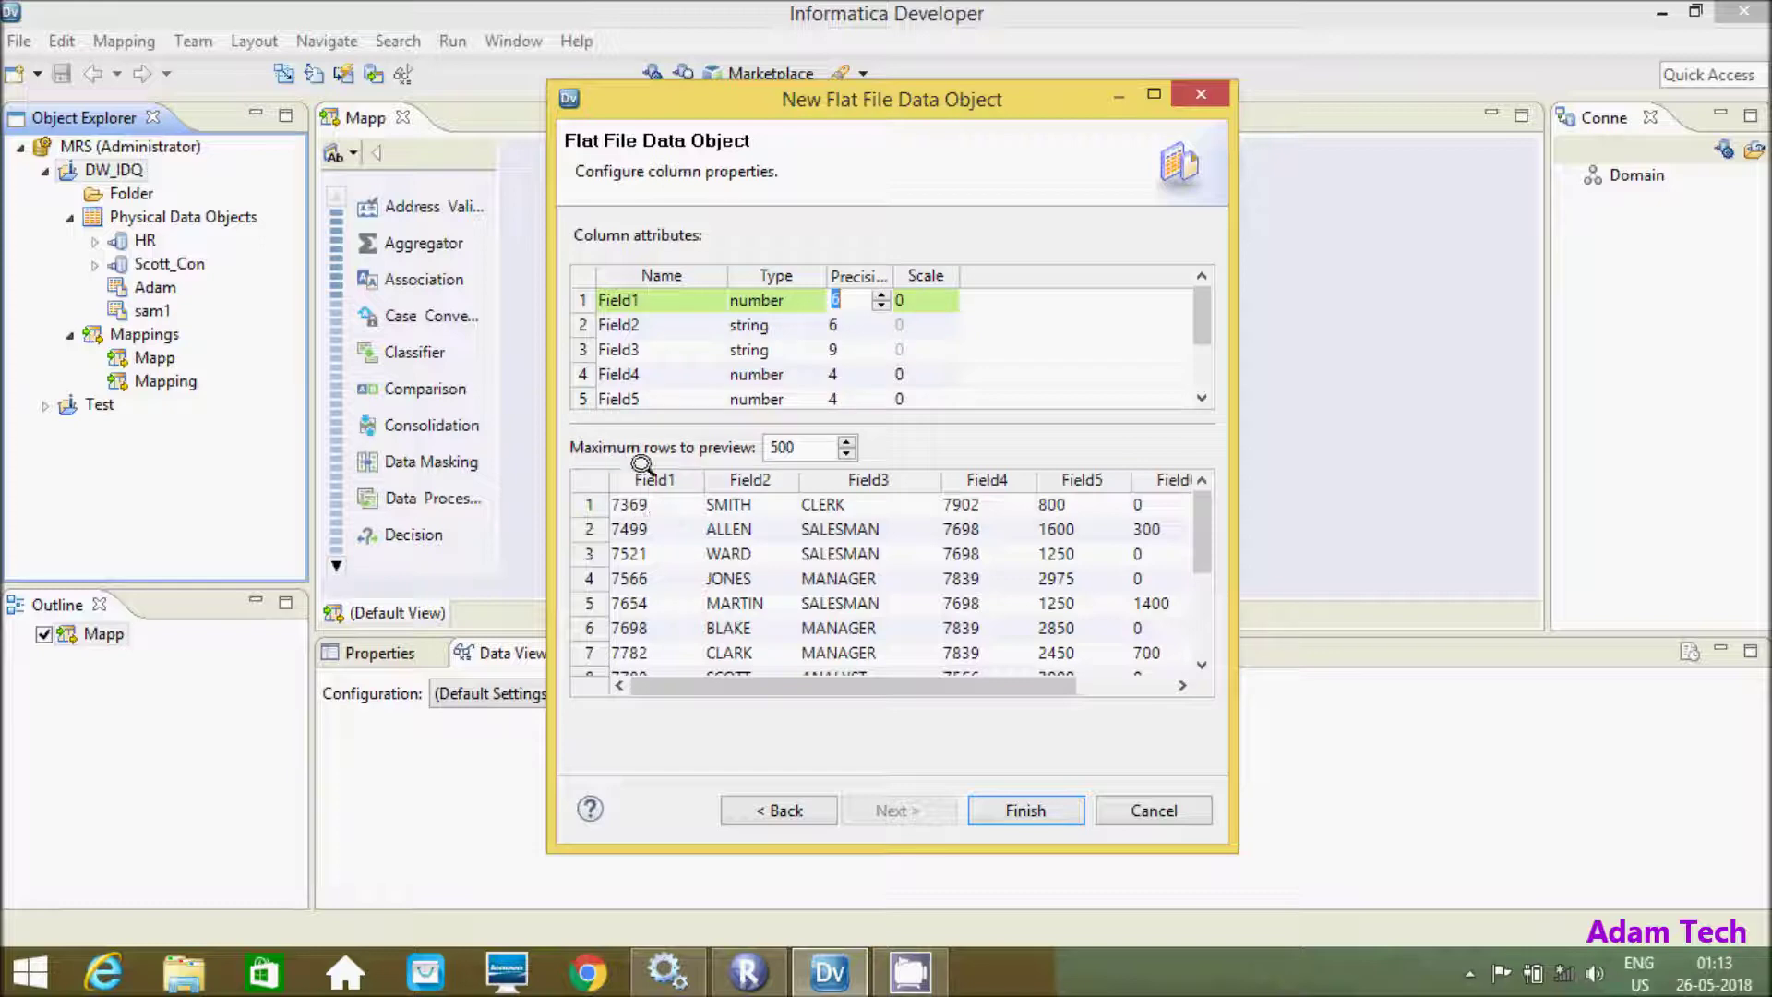
Rename Field1 to EmpID and Field2 to EmpName.
click(632, 296)
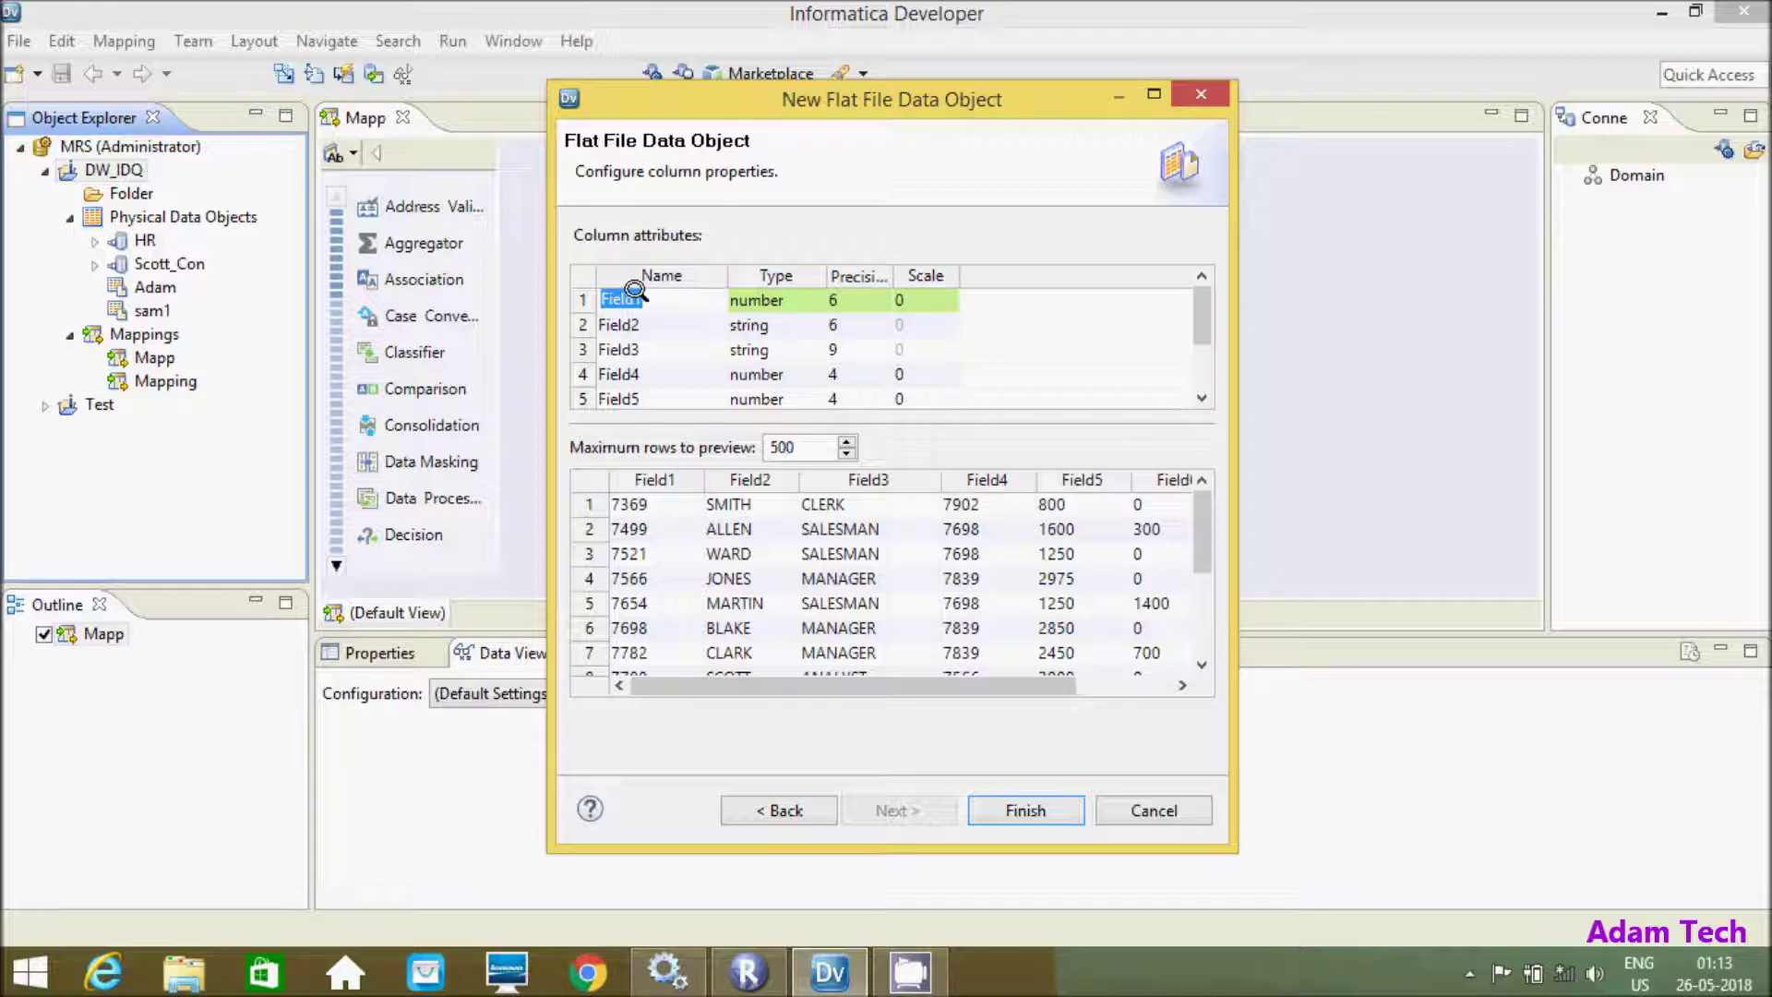
key(BackSpace)
text(mp)
text(n)
click(630, 315)
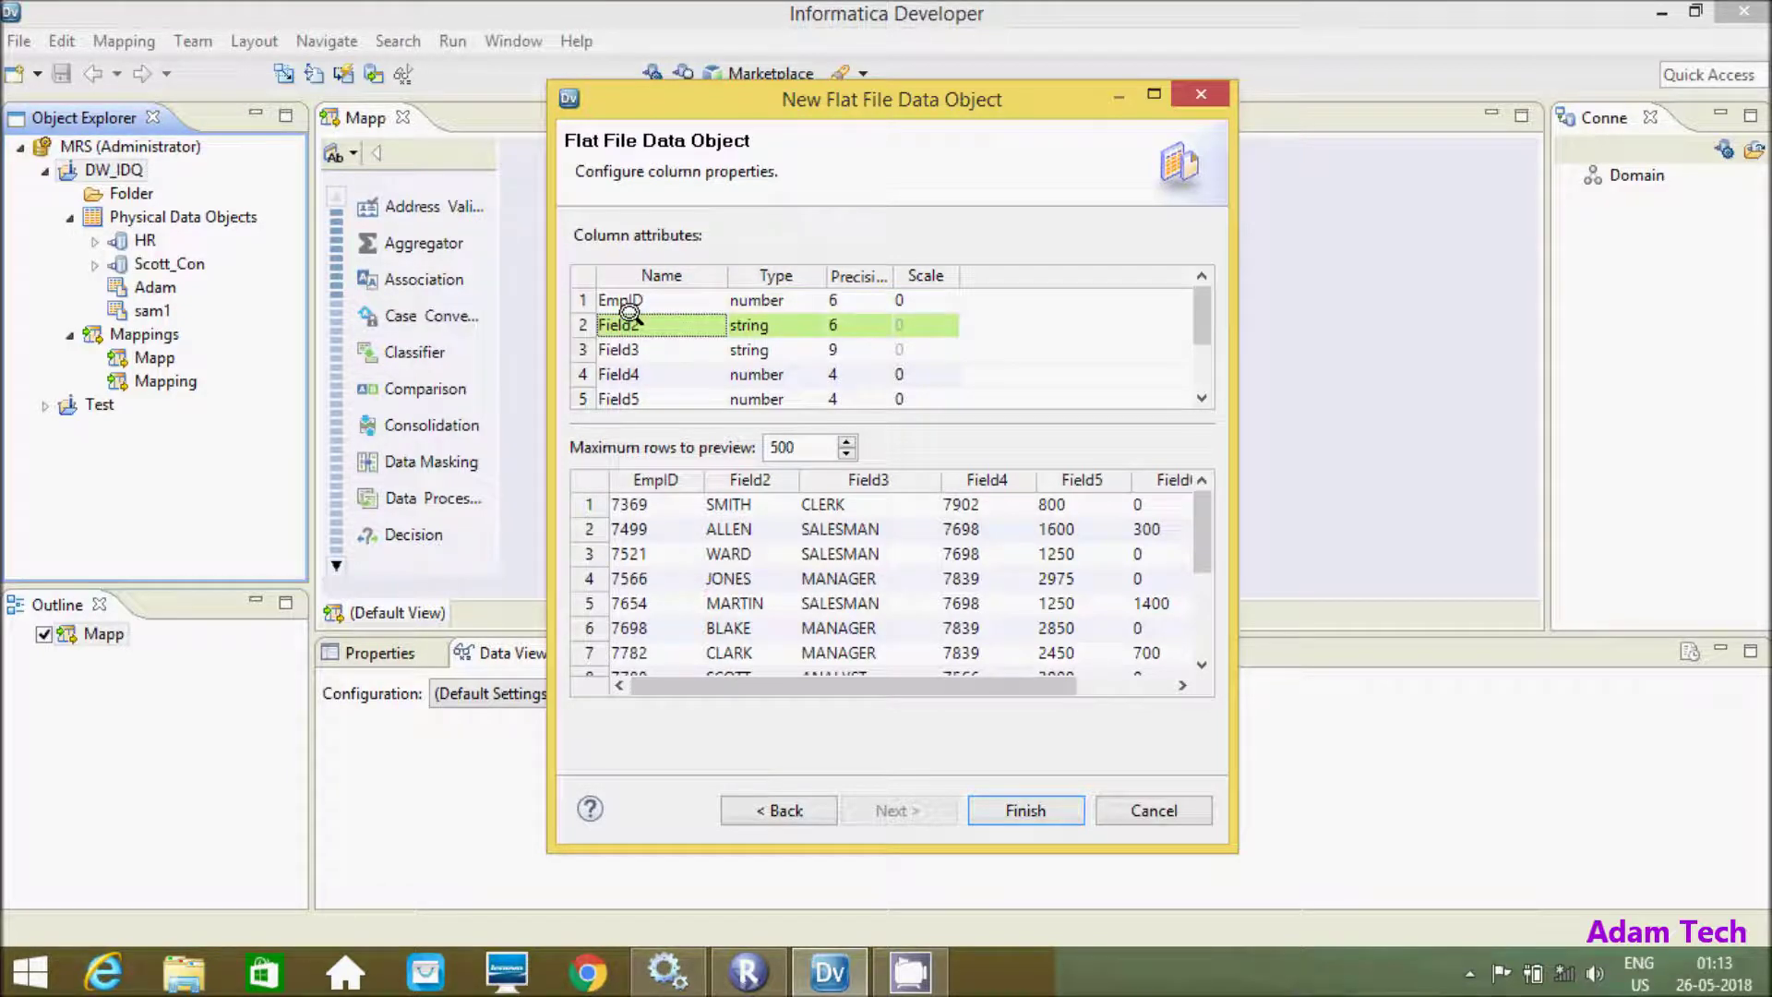
click(630, 316)
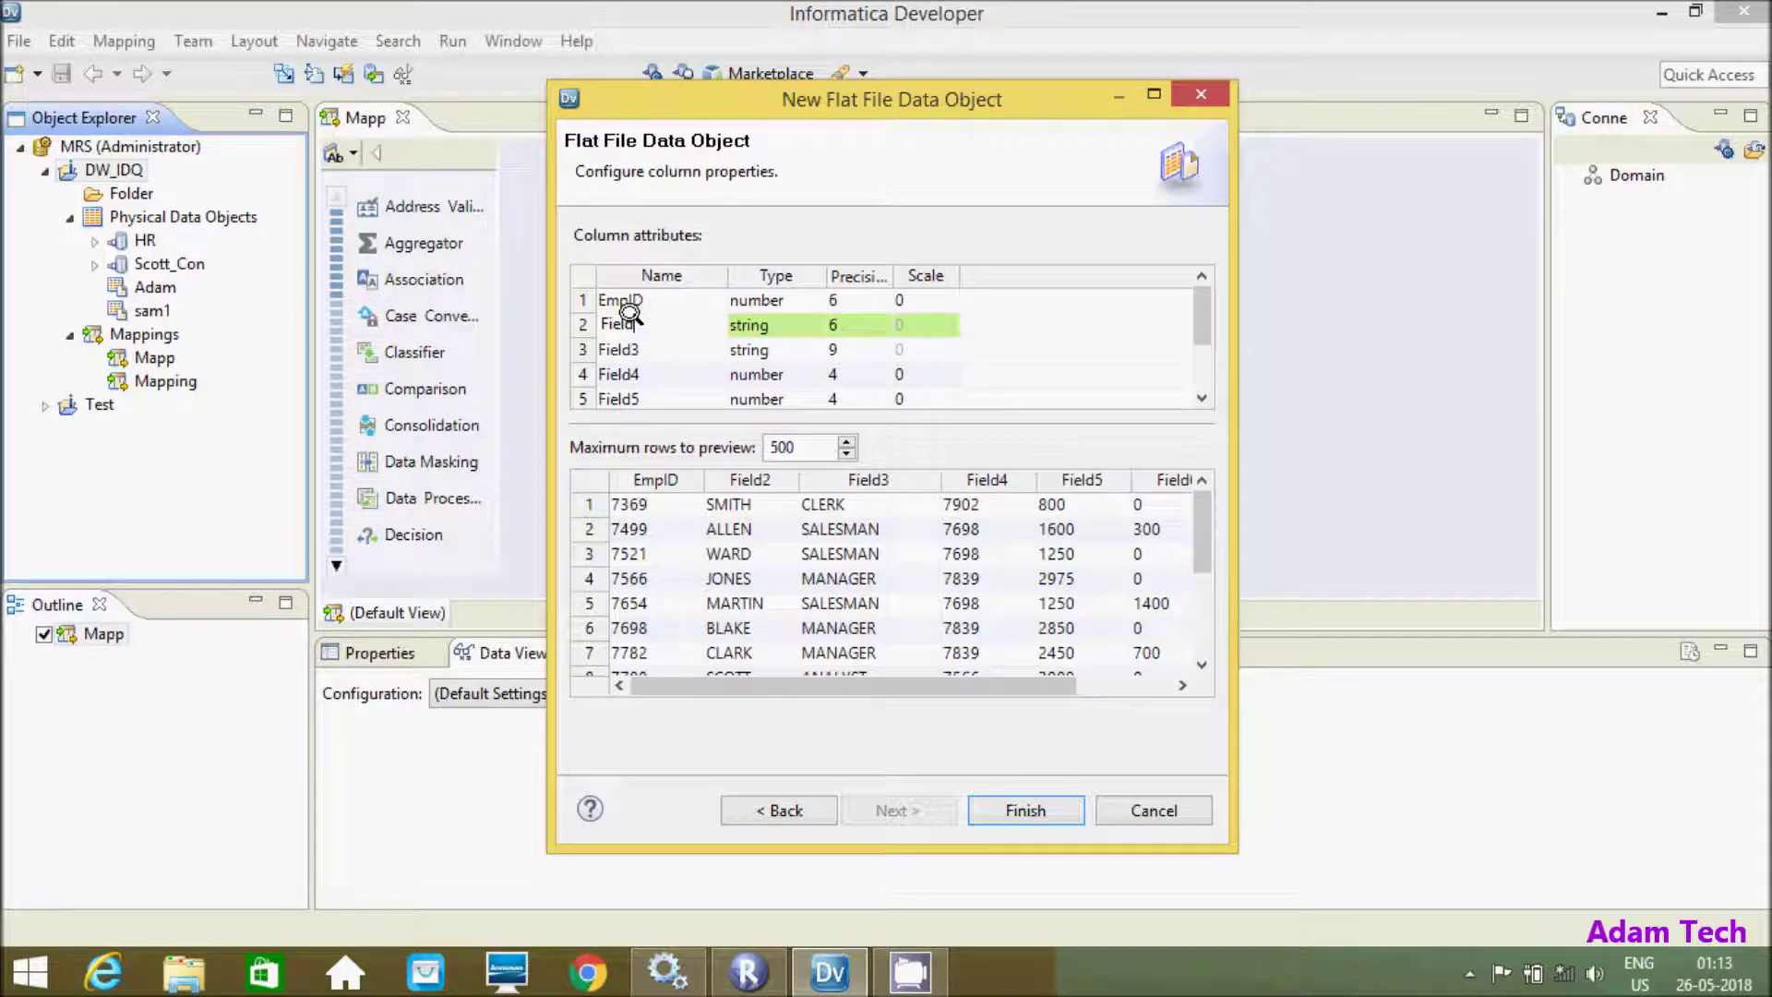
key(BackSpace)
key(BackSpace)
key(BackSpace)
text(mpNa)
text(me)
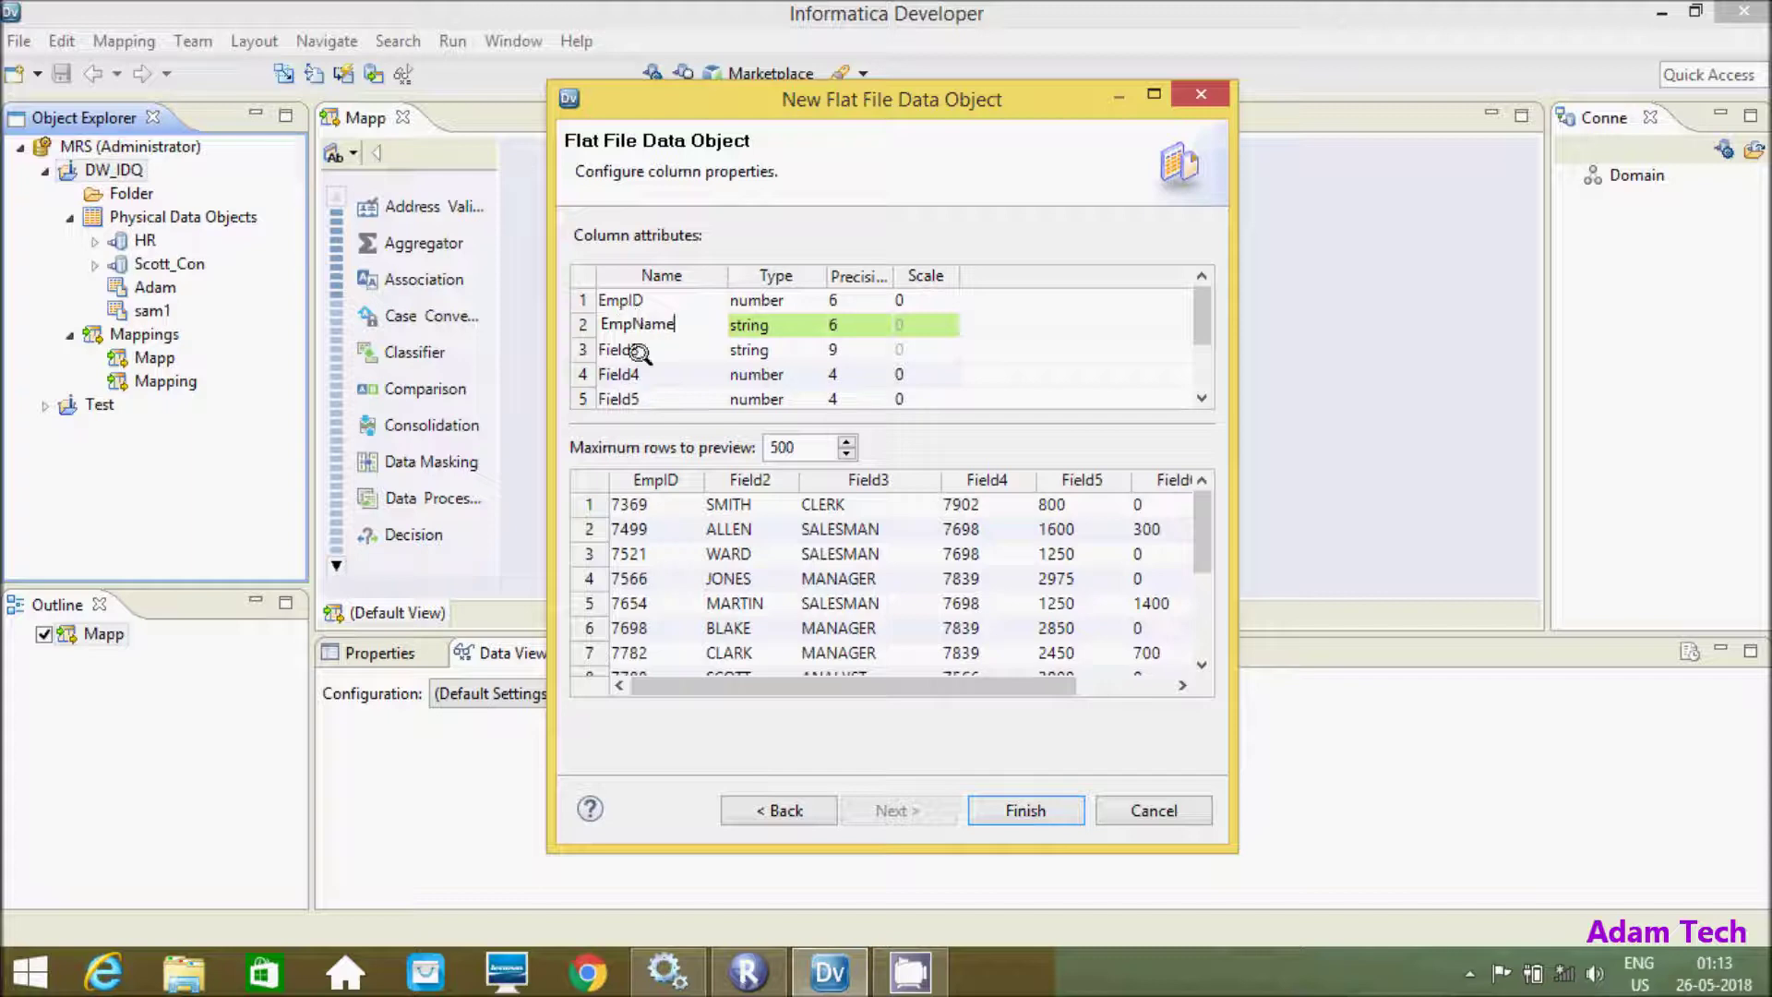
click(632, 348)
Rename Field3, Field4 and Field5 to Designation, Com and Salary.
key(BackSpace)
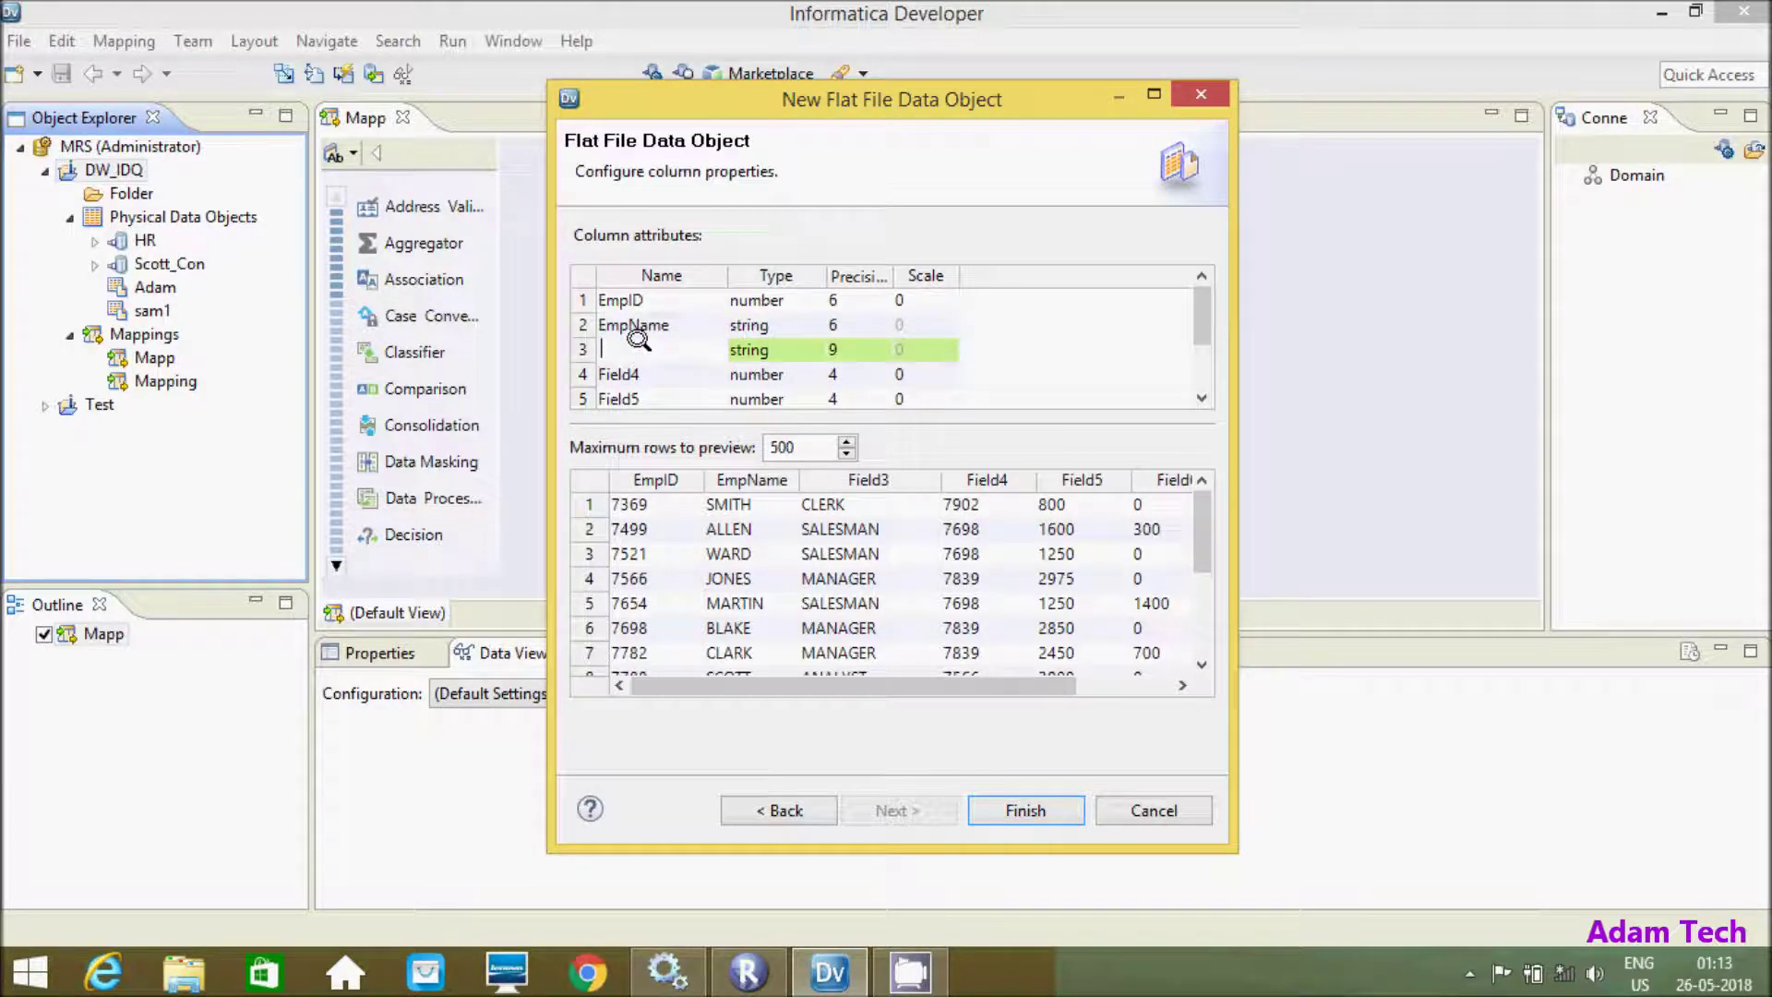
text(Desi)
text(gnation)
click(622, 371)
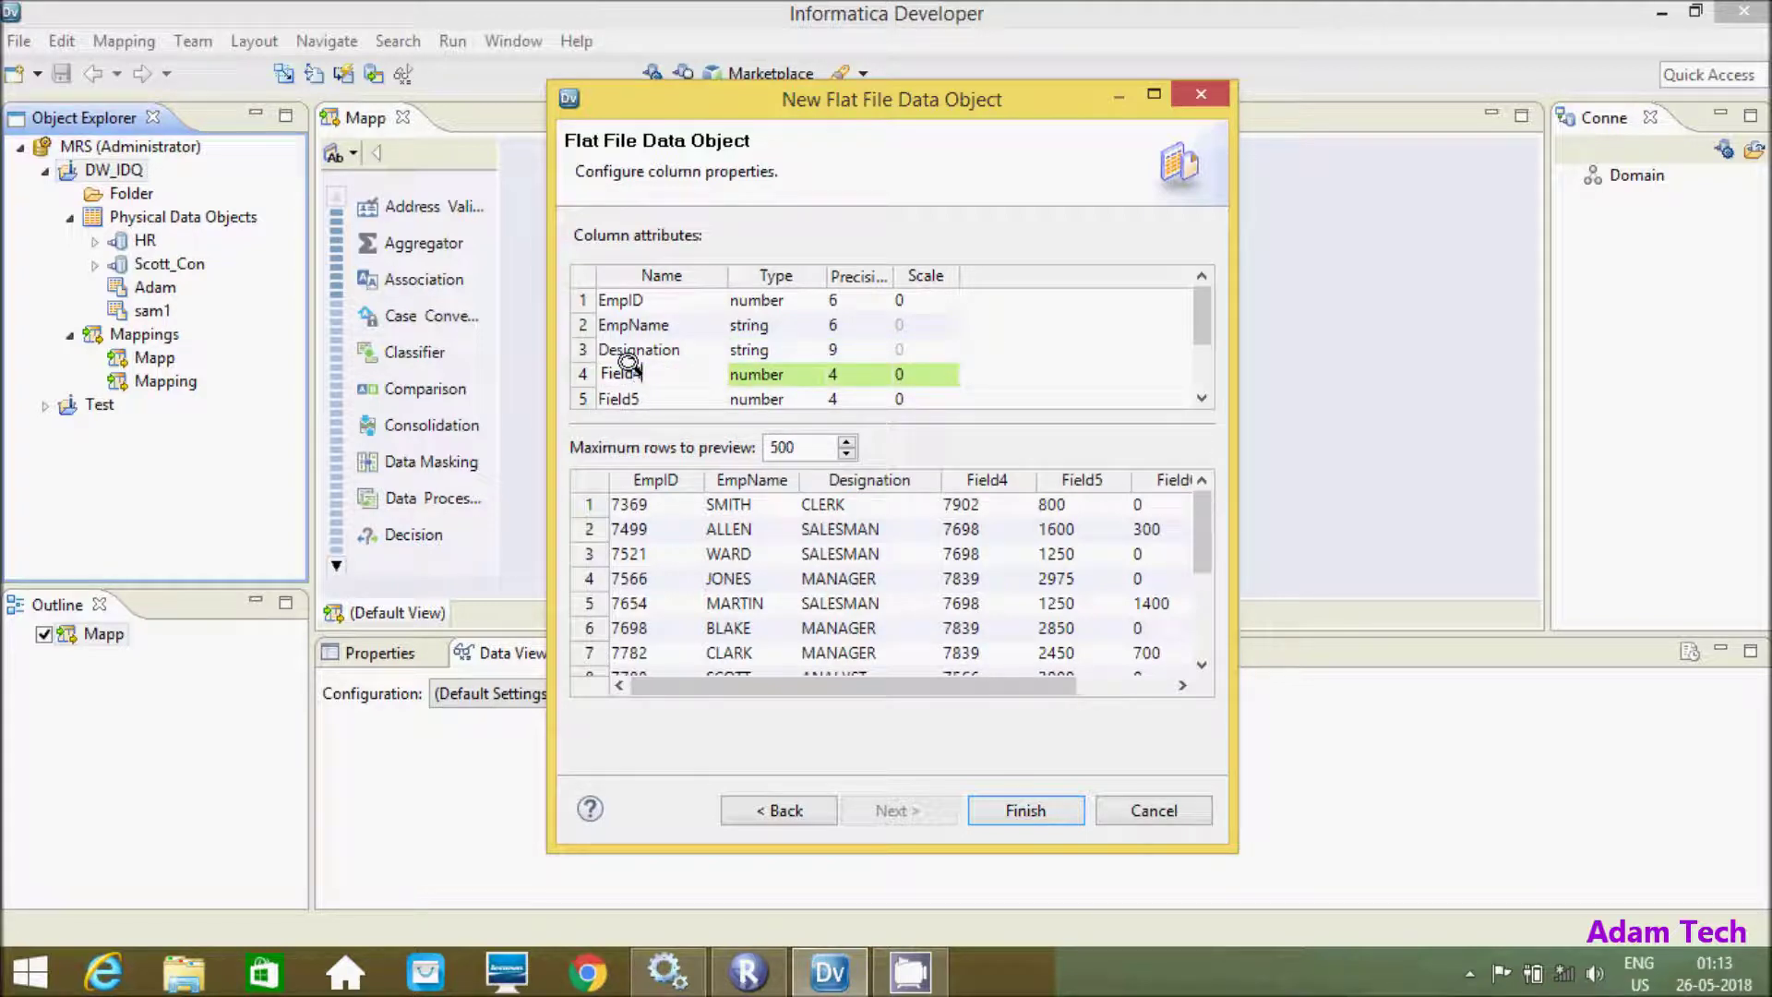
click(628, 364)
text(Com)
click(619, 399)
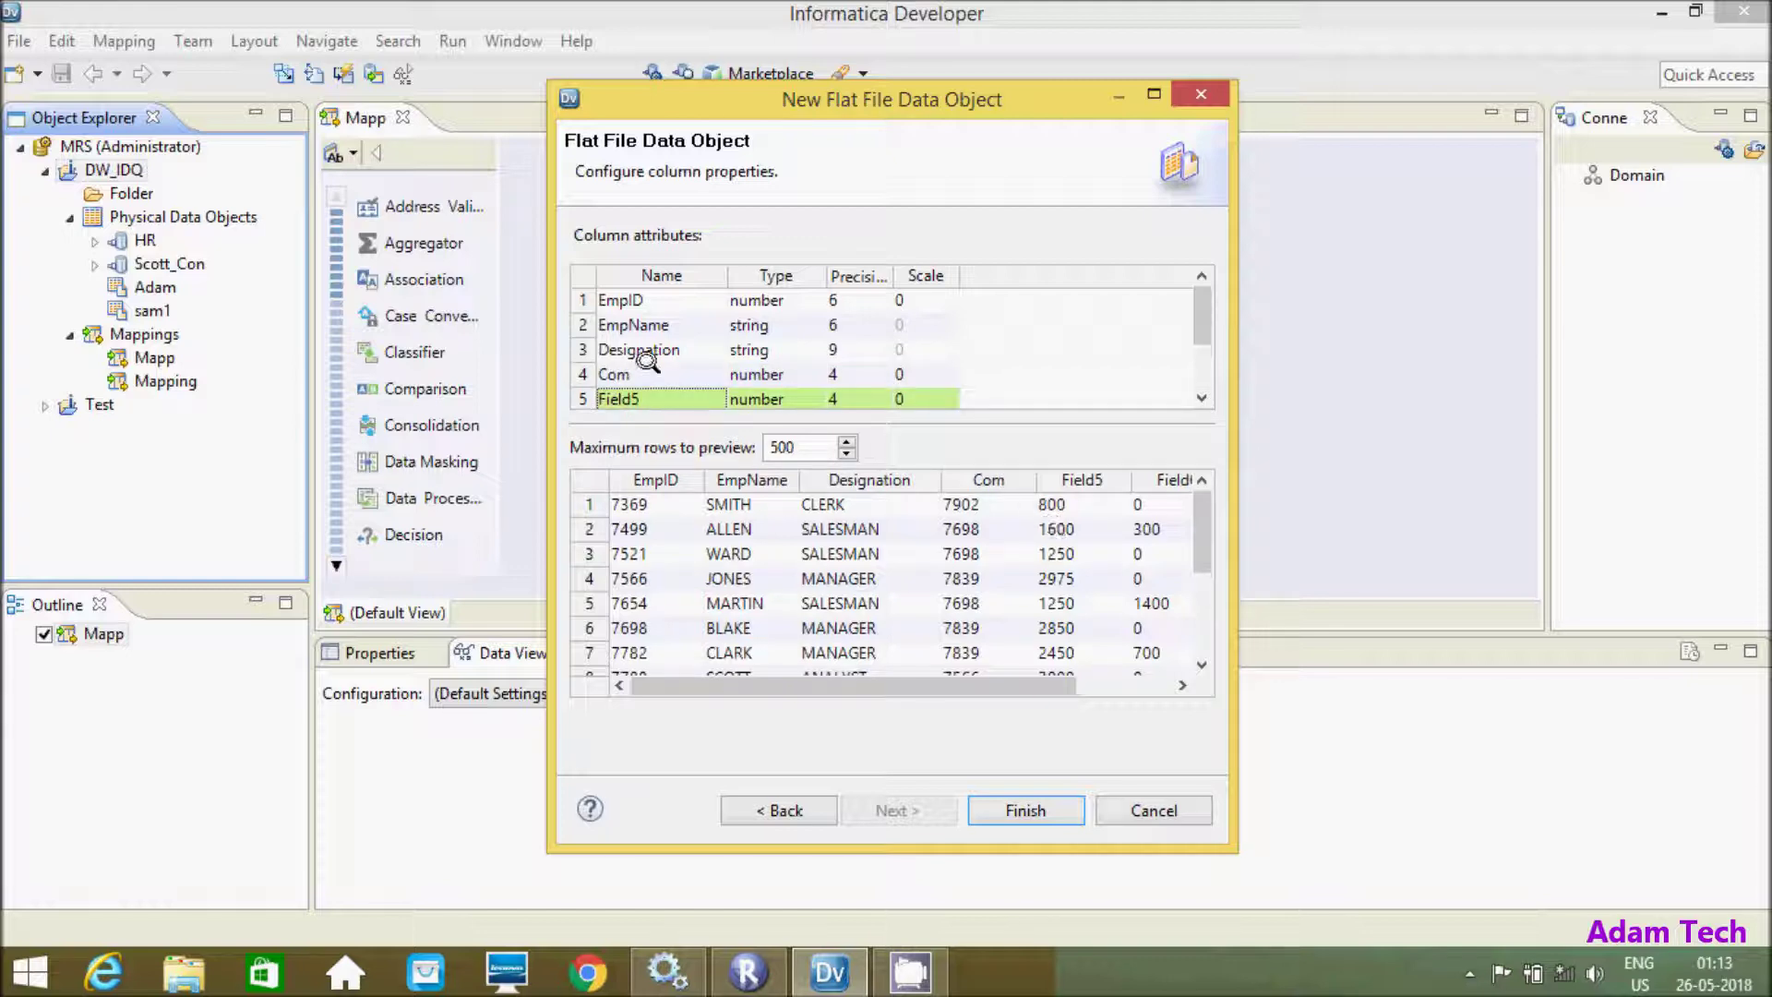
click(638, 398)
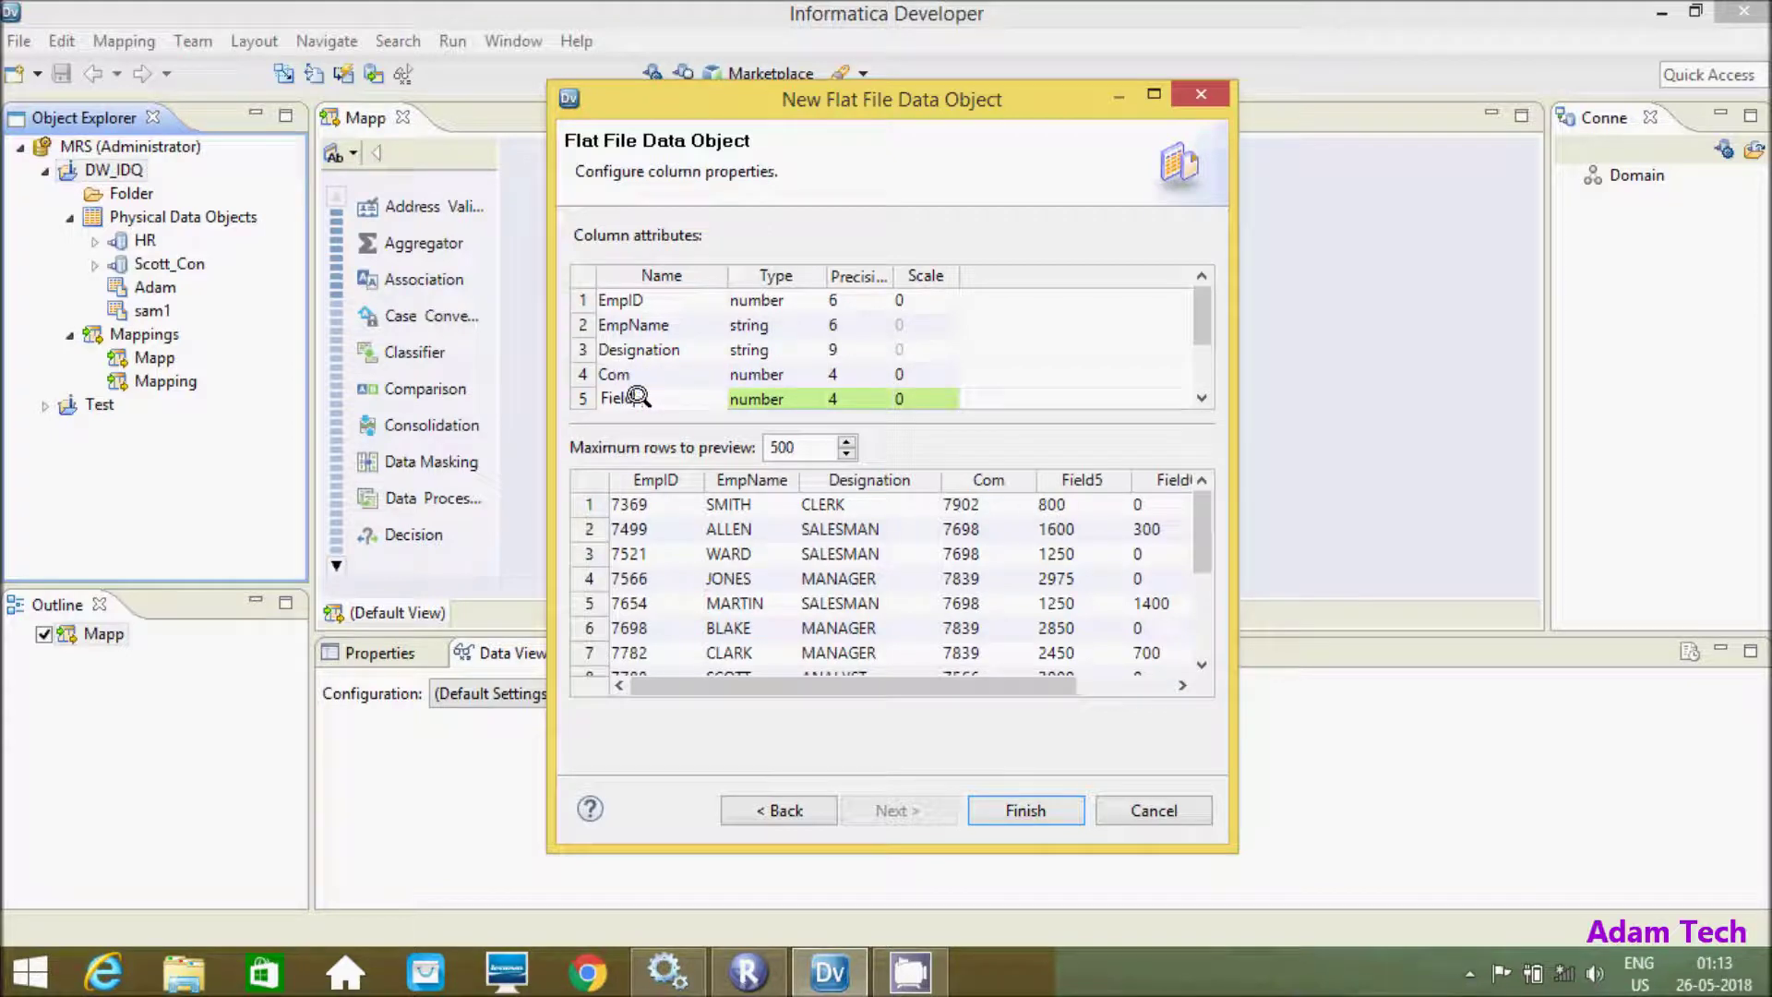
key(BackSpace)
text(Salary)
click(1198, 386)
Rename Field6 to DeptNo and Field7 to LocId.
click(653, 346)
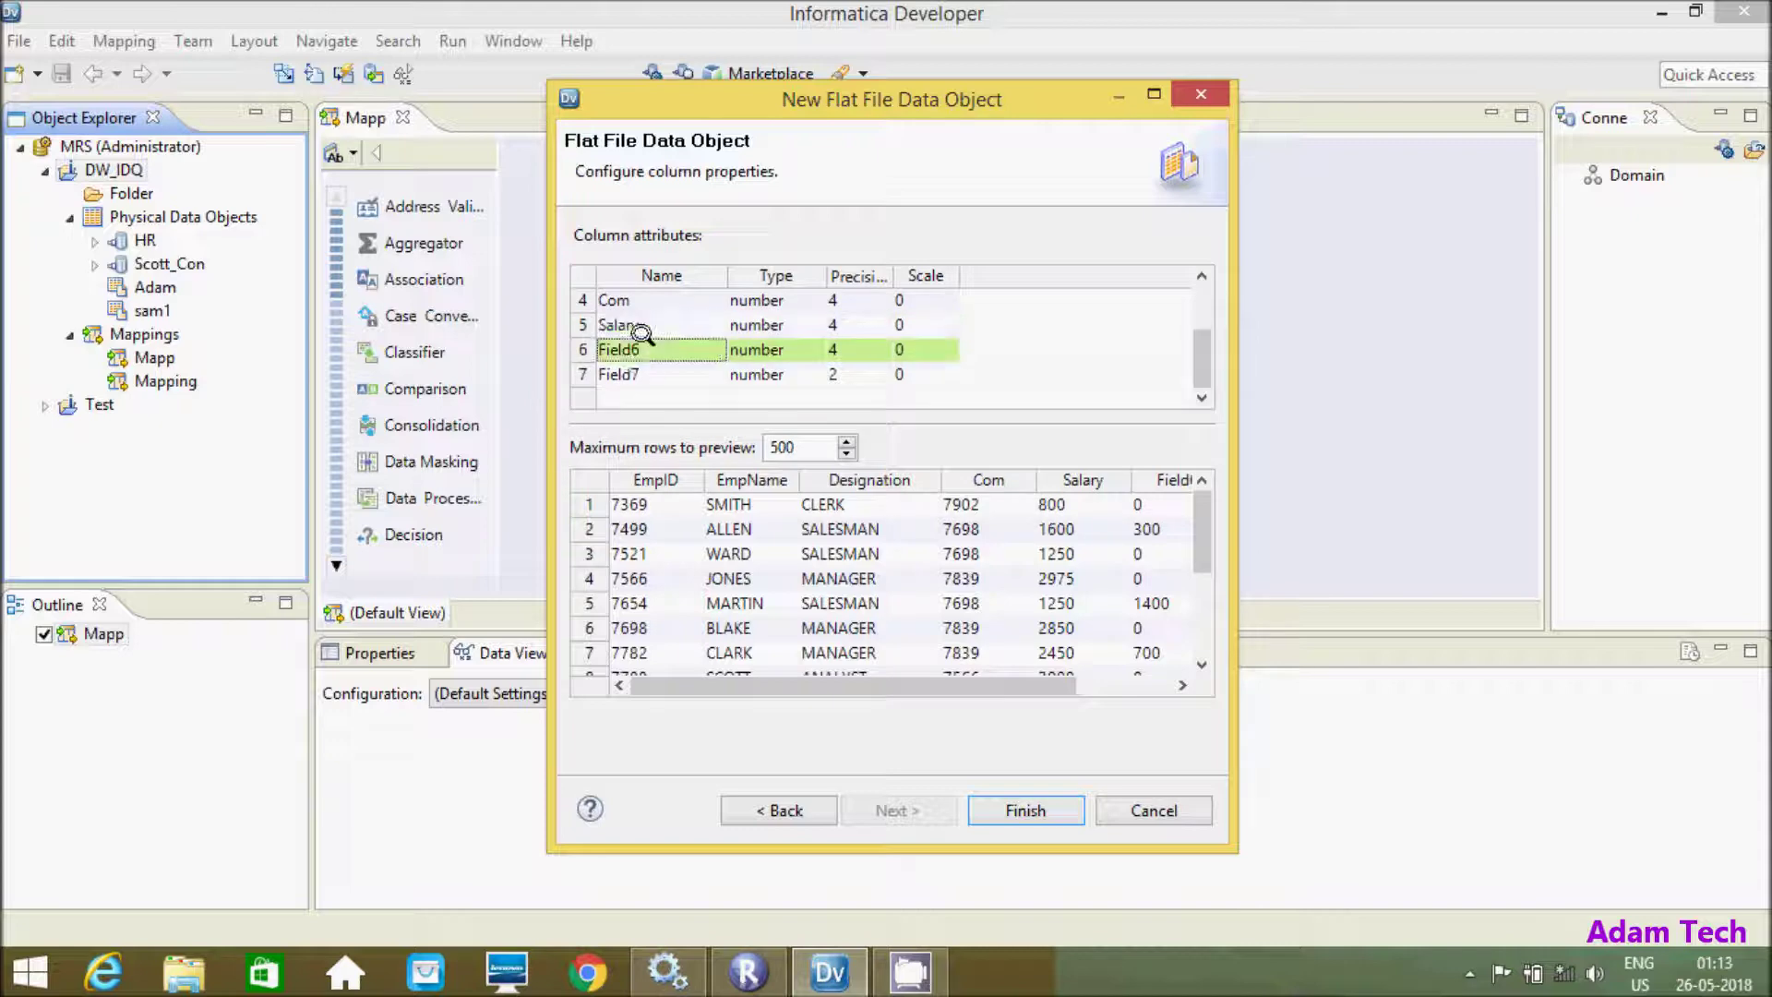
drag(1036, 684, 1088, 684)
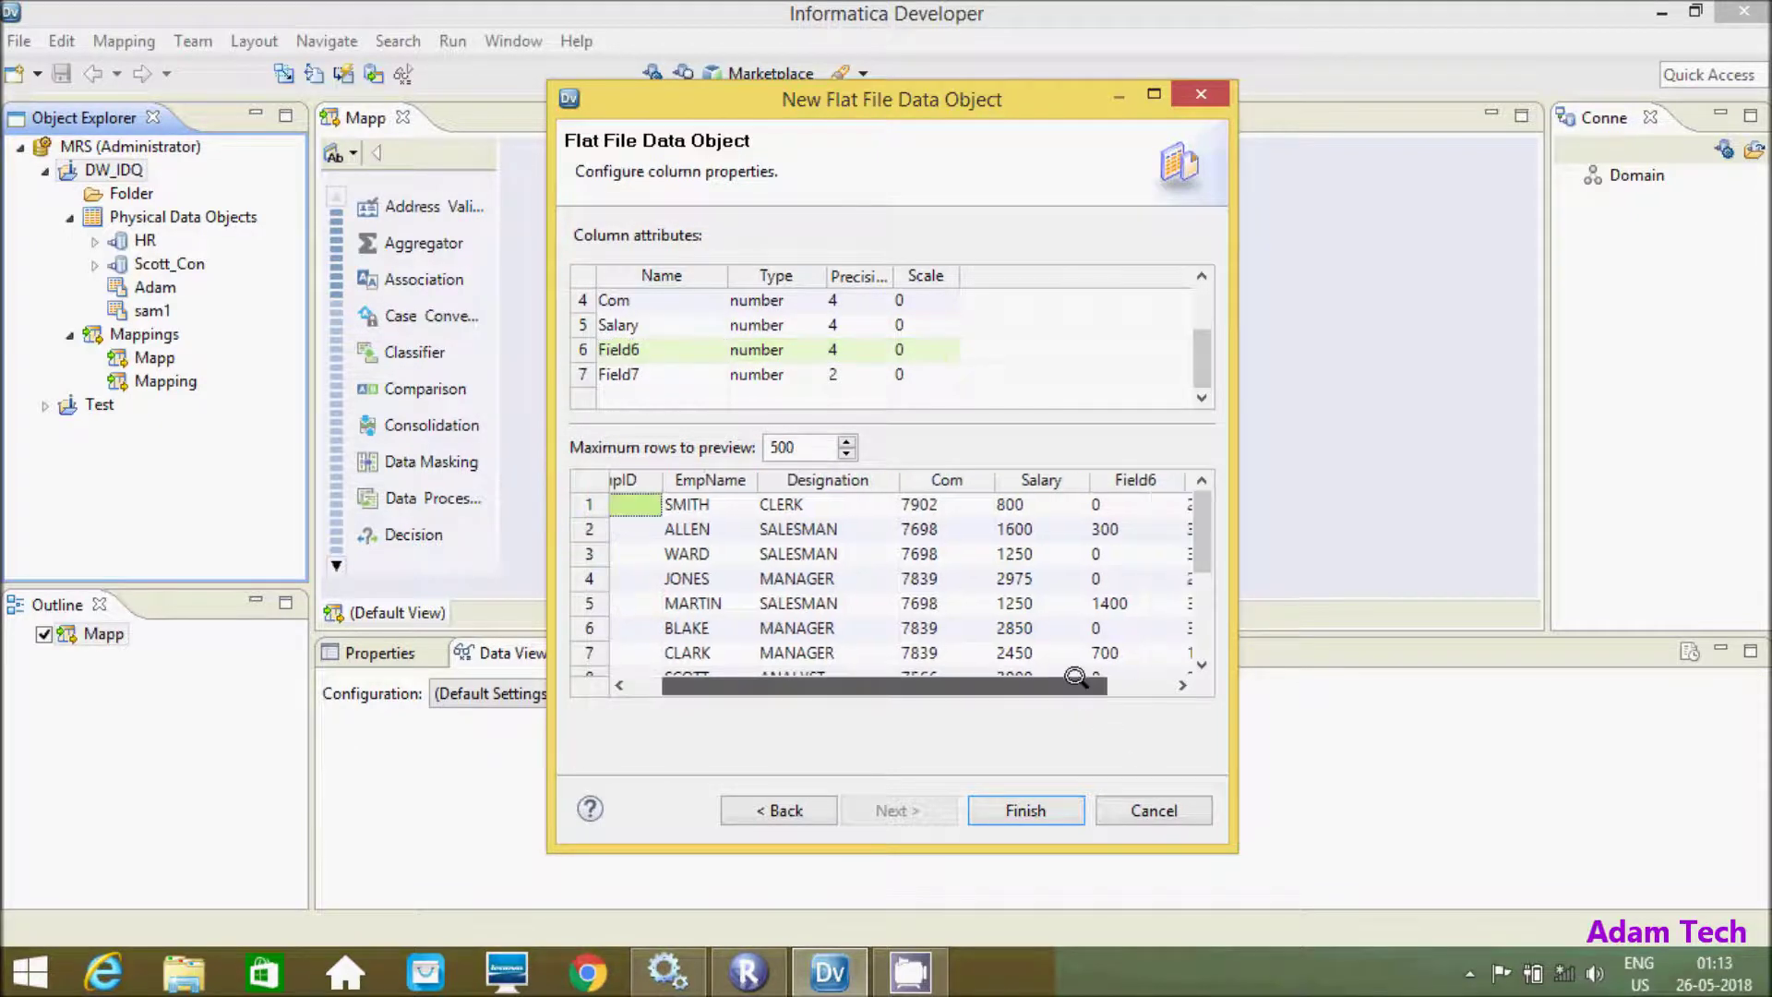
click(648, 348)
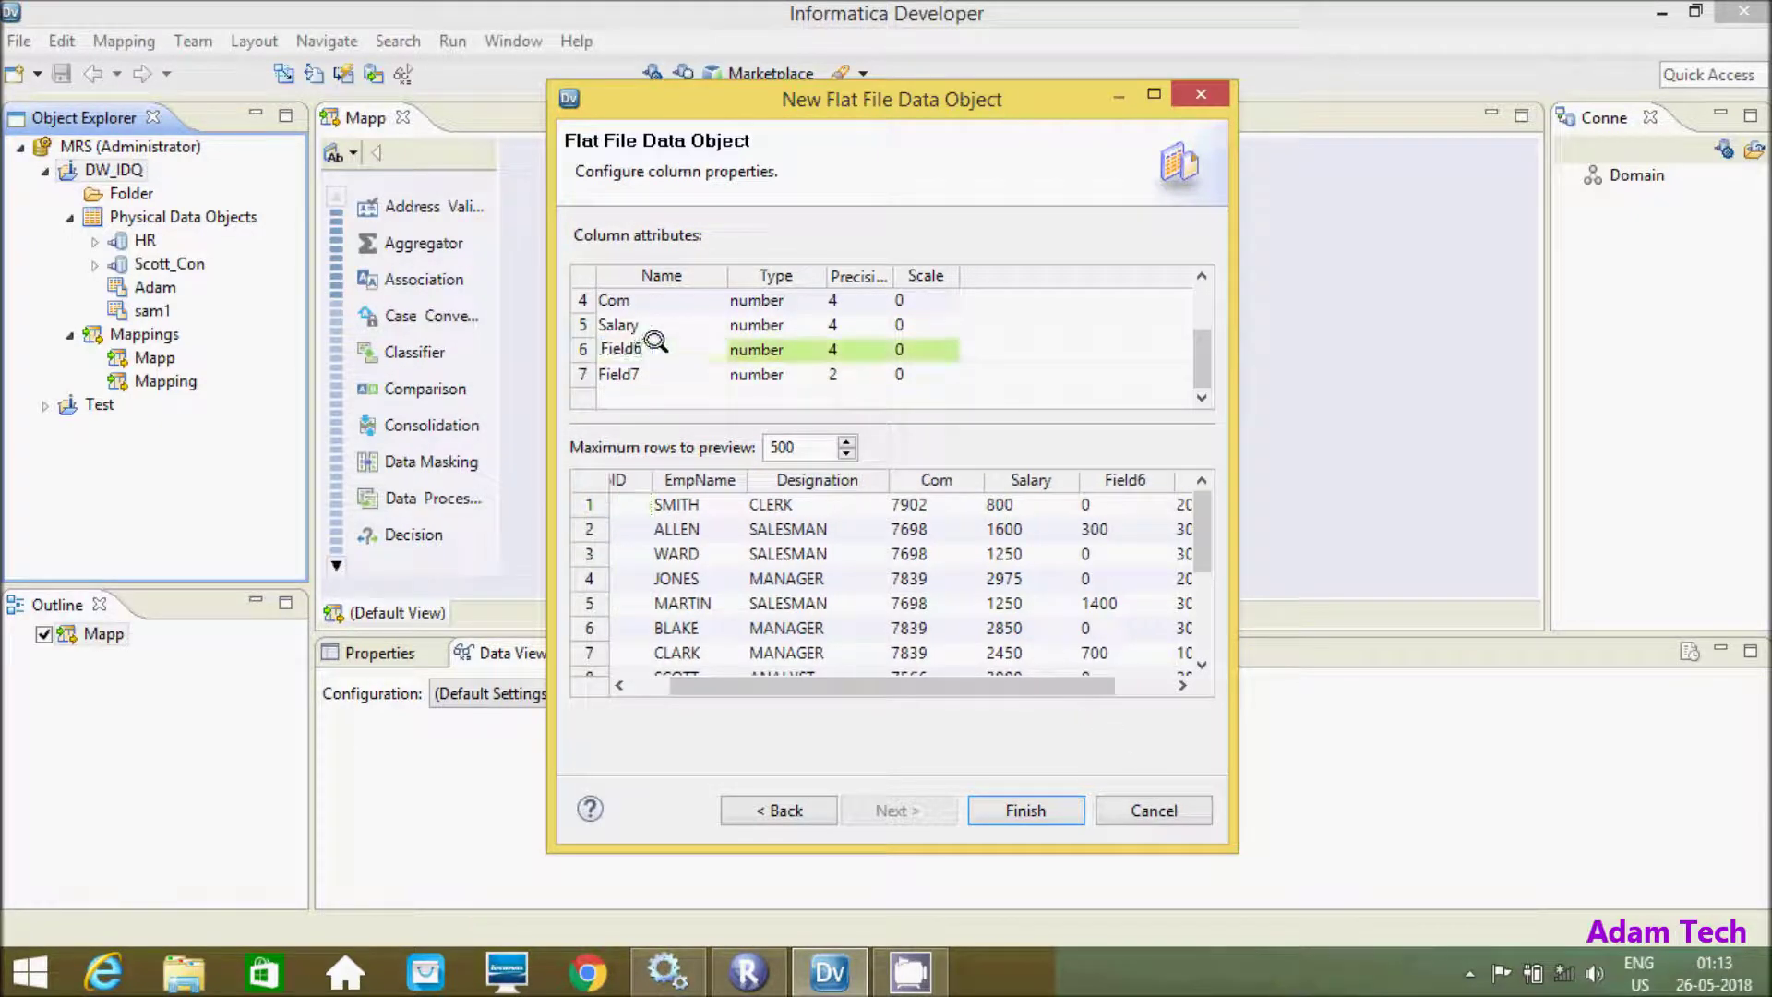
key(BackSpace)
key(BackSpace)
key(BackSpace)
key(BackSpace)
key(BackSpace)
text(Dep)
text(tNo)
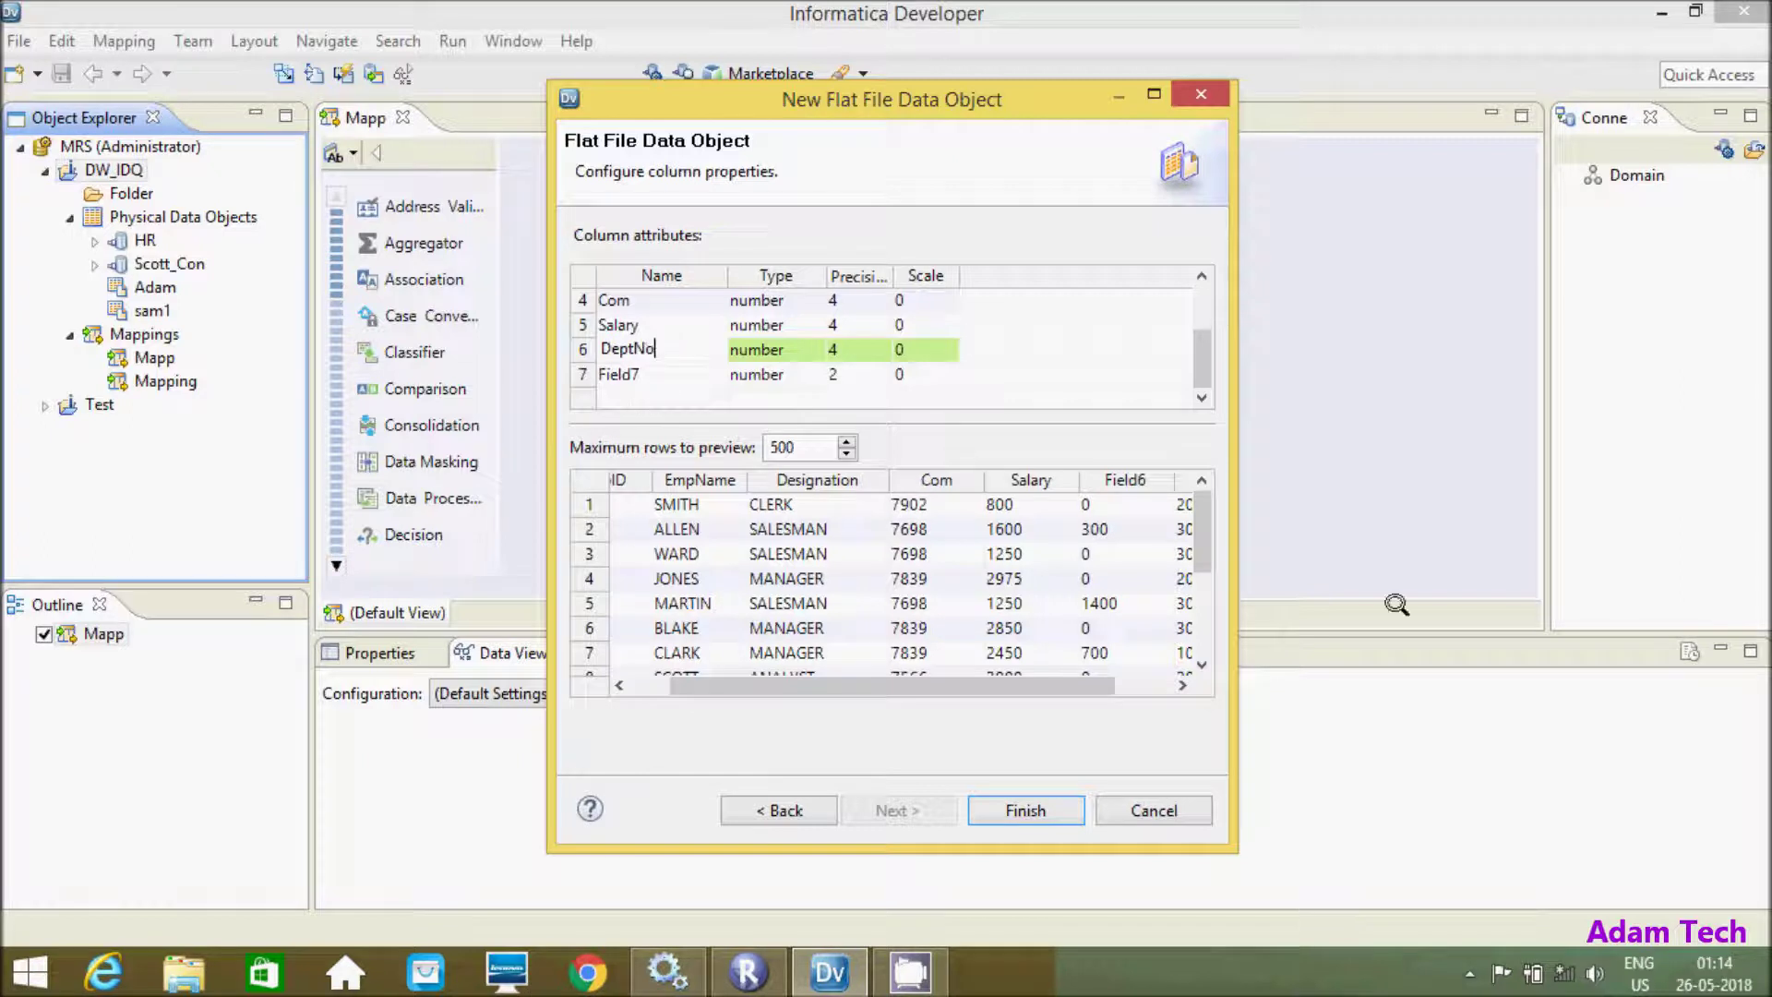
drag(1015, 676, 1072, 677)
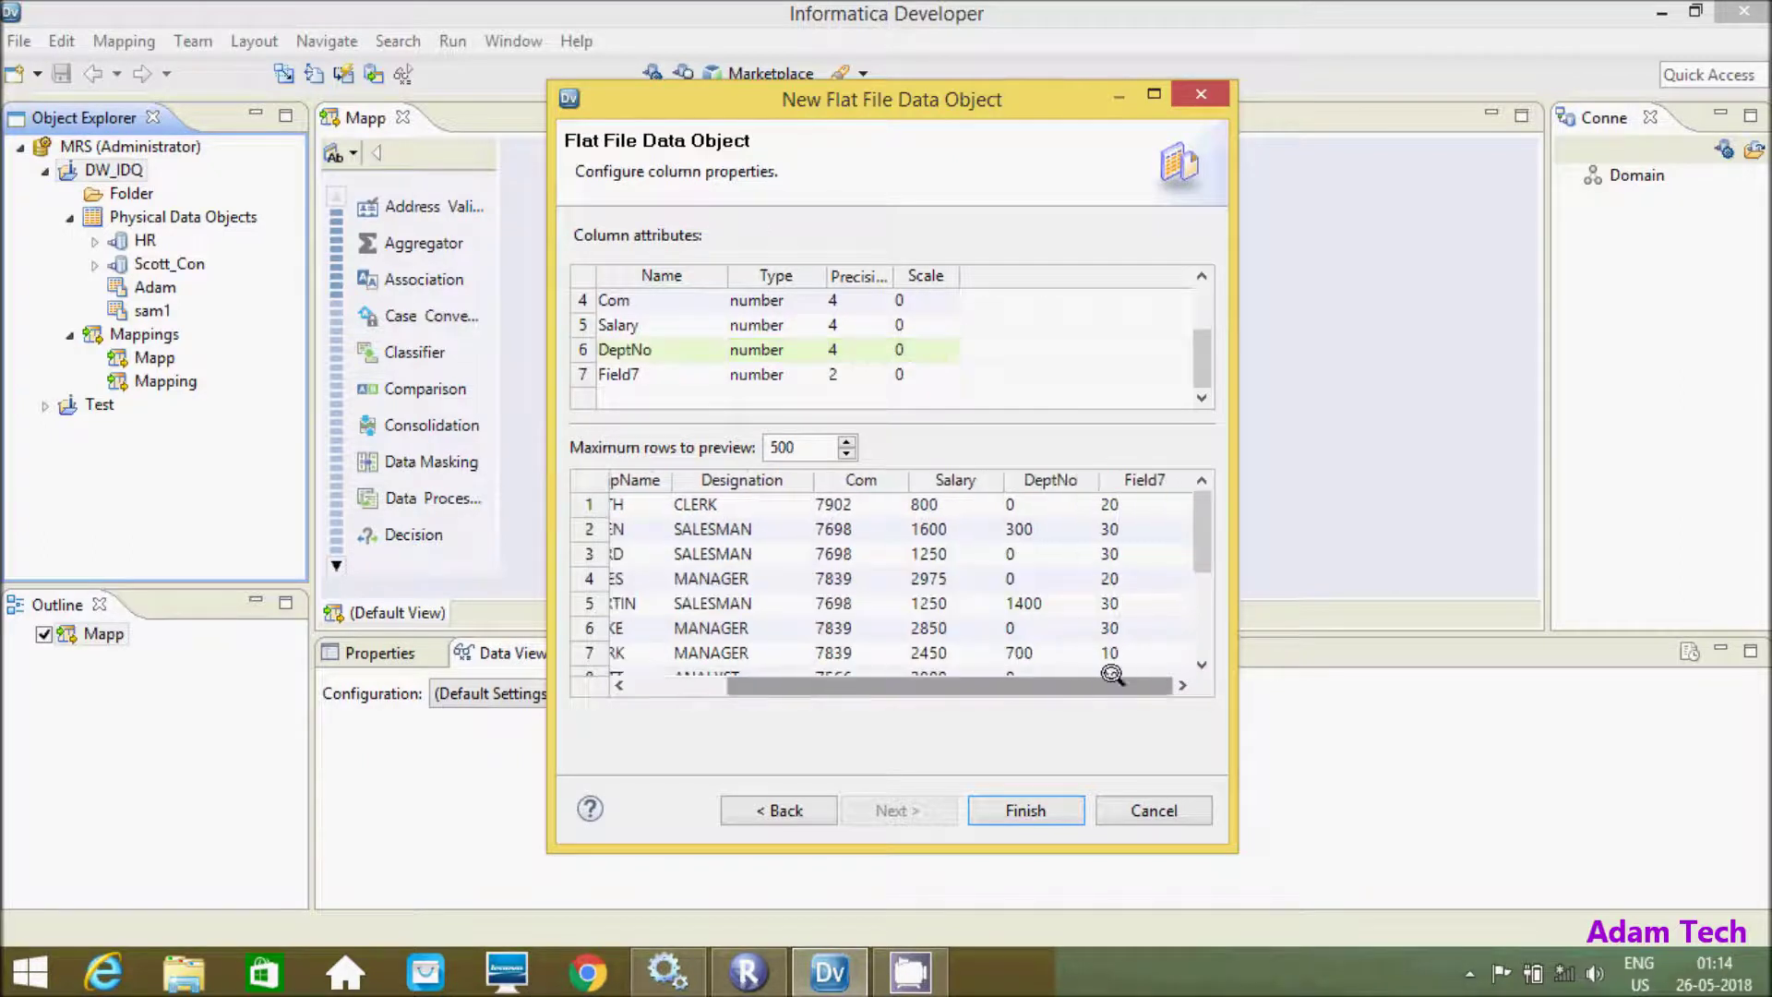
click(1114, 602)
click(637, 374)
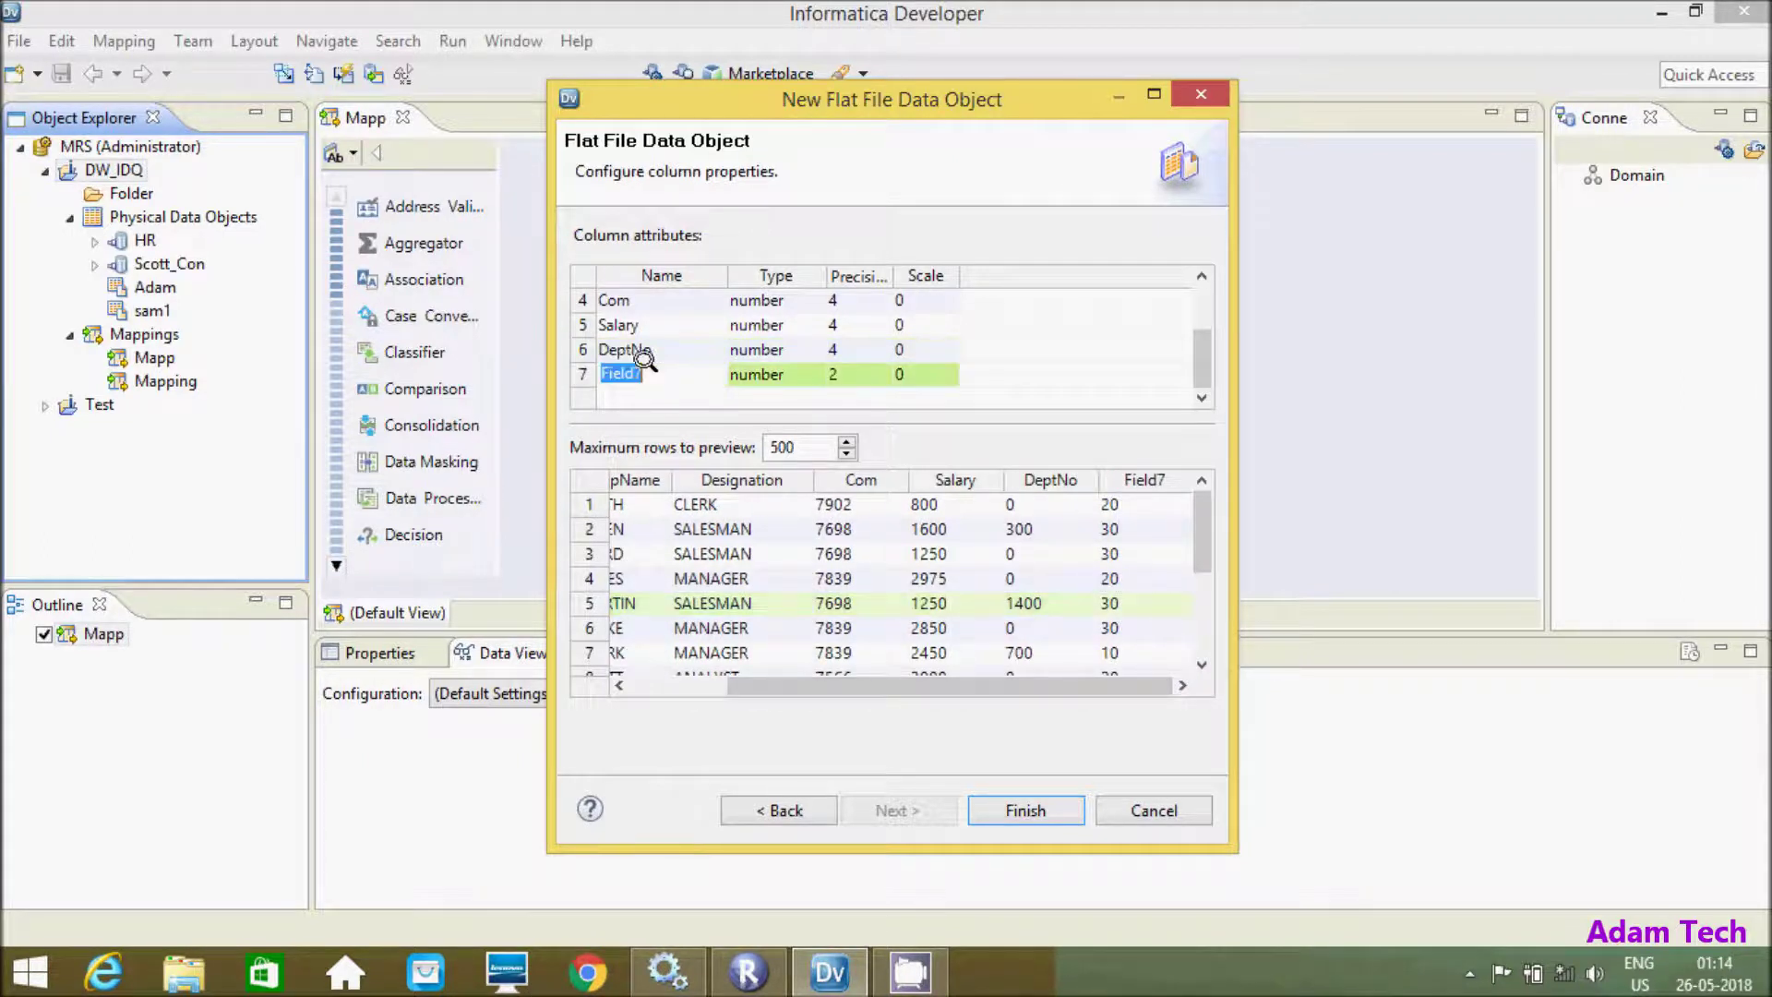
key(BackSpace)
text(Loc)
text(Id)
key(Return)
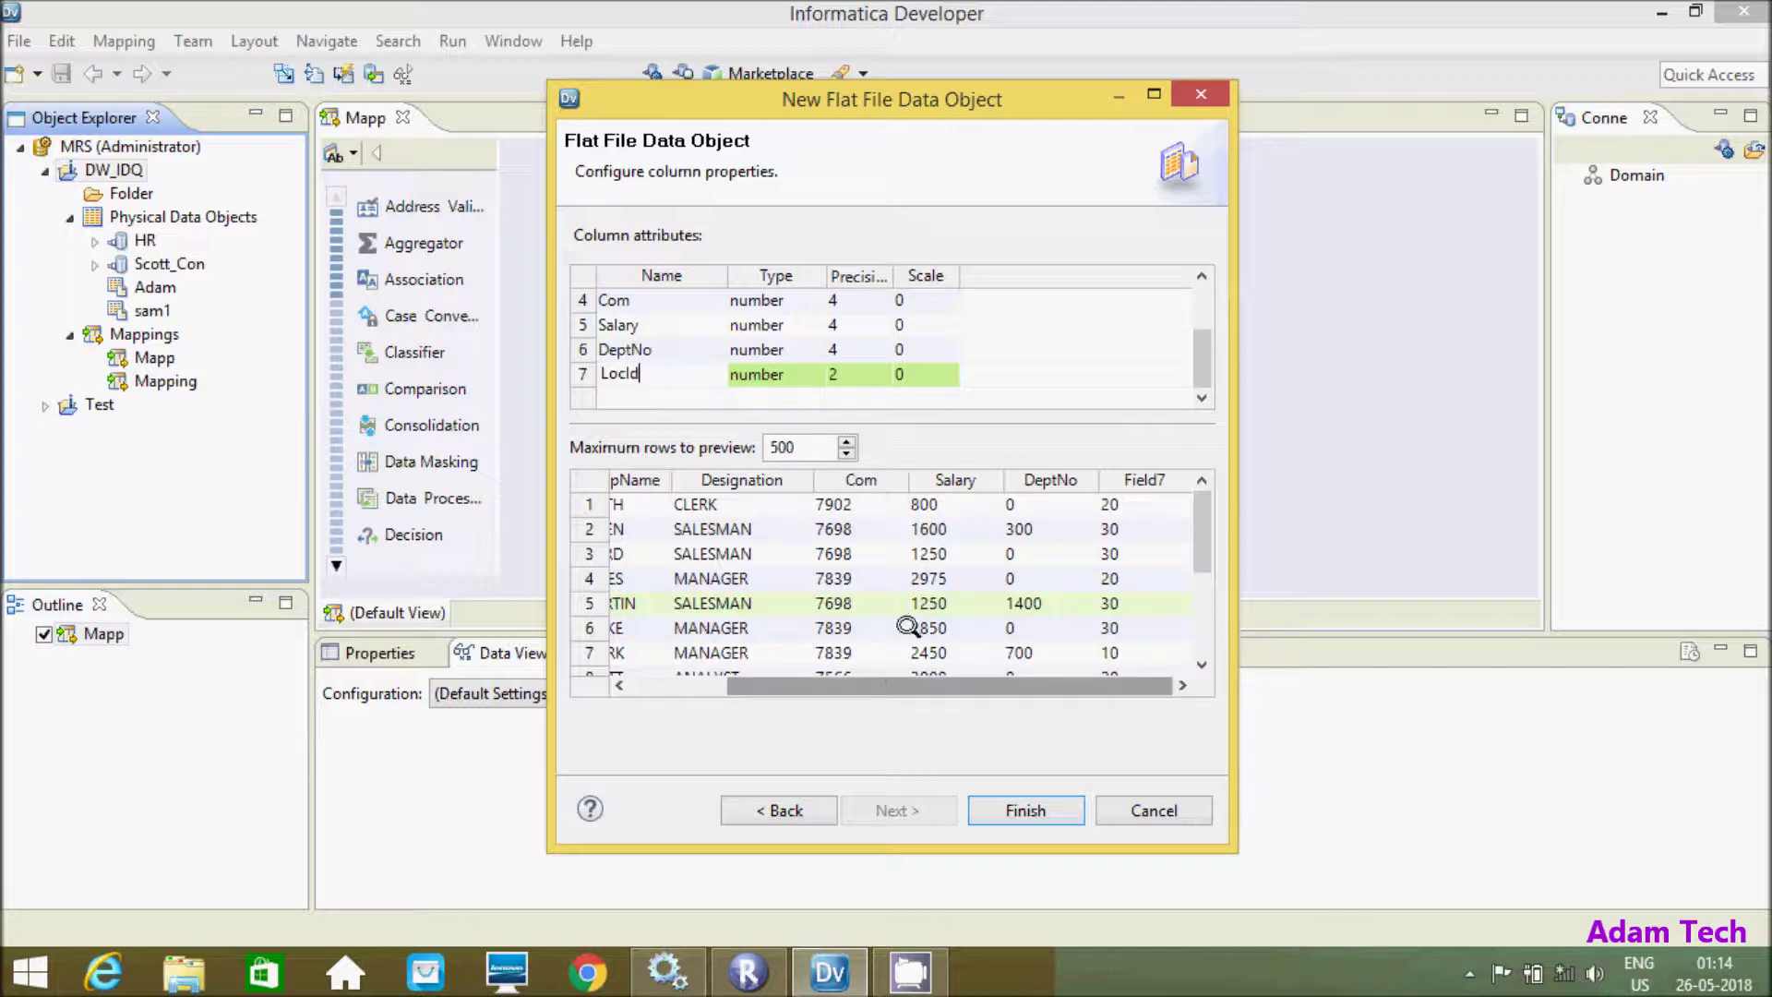
click(623, 553)
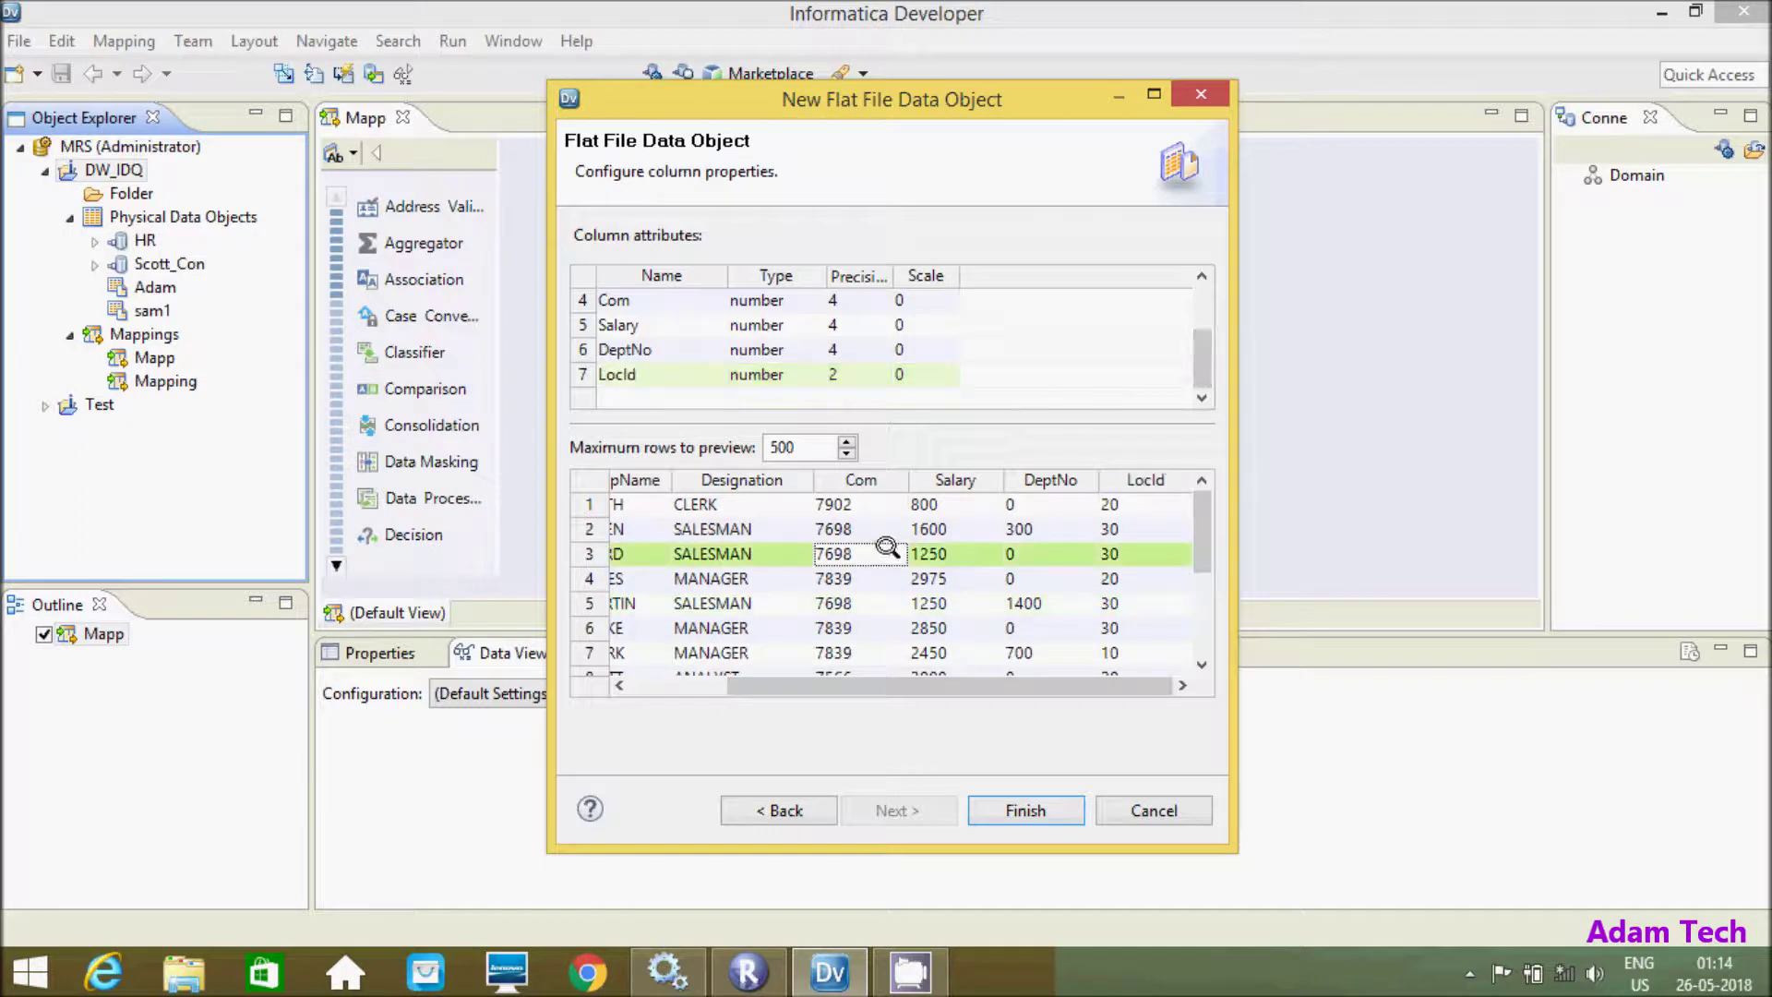
mouse_move(746, 685)
mouse_down()
mouse_move(680, 679)
mouse_move(832, 689)
mouse_up()
Create the File object and scroll its Overview columns to show Designation through LocId.
click(1022, 812)
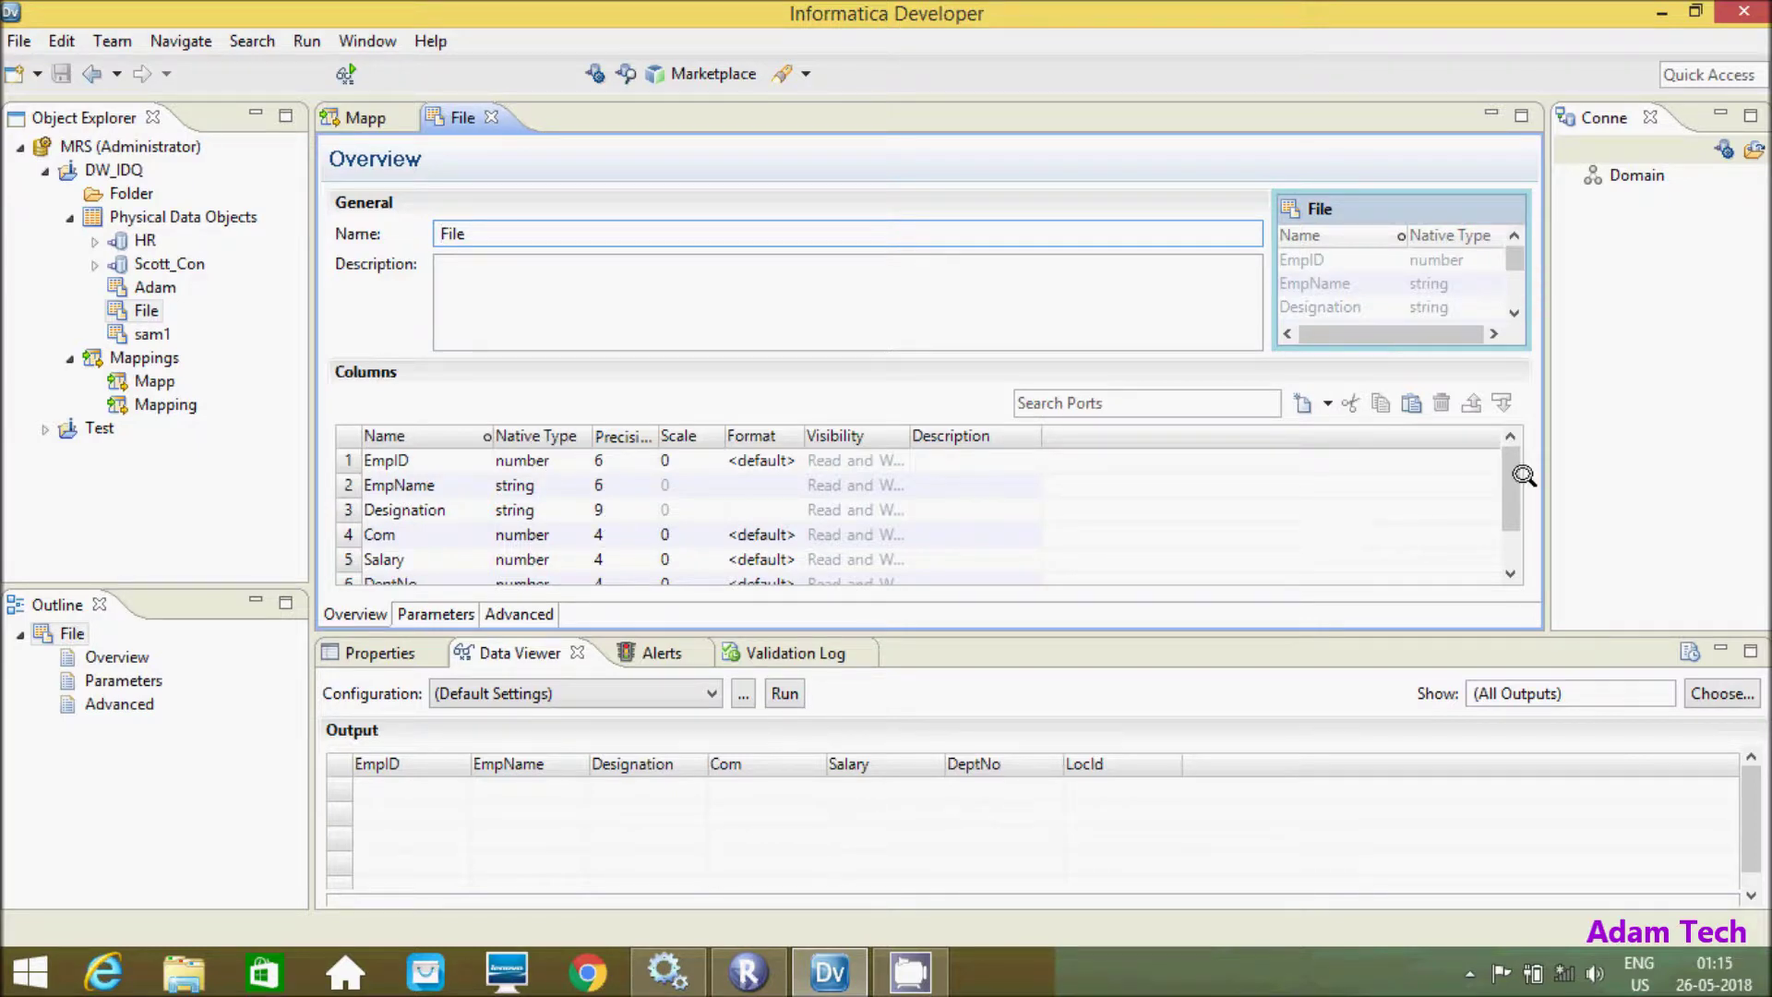
click(1511, 542)
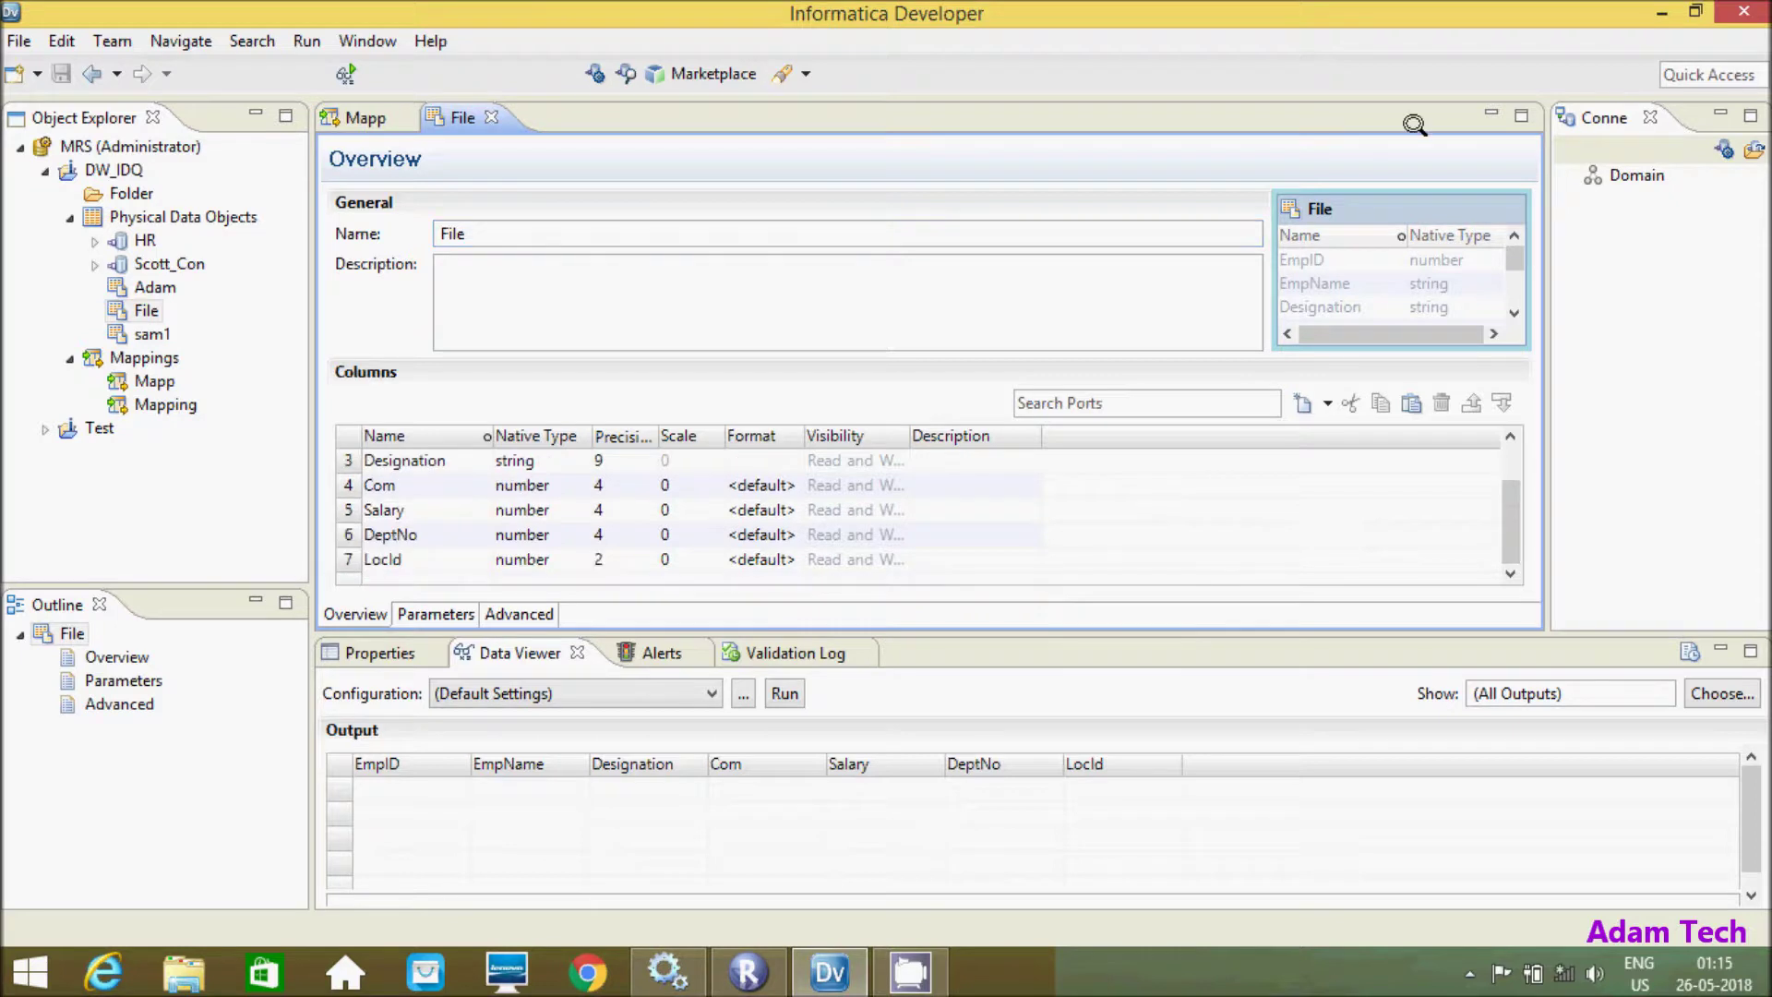